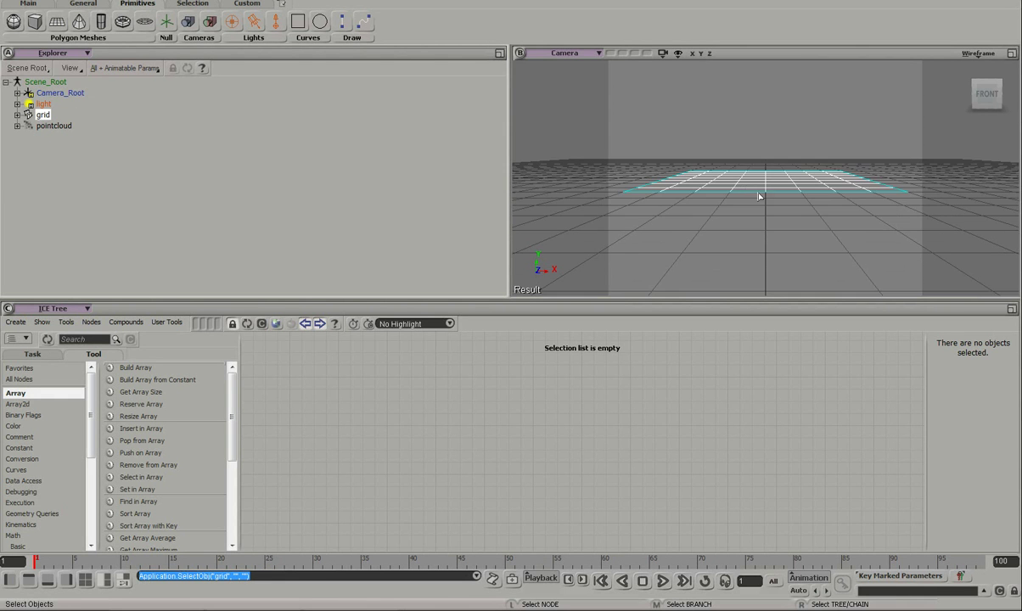
# Orbit the Camera view to a raised three-quarter view of the grid
pyautogui.moveTo(759, 196); pyautogui.dragTo(733, 196)
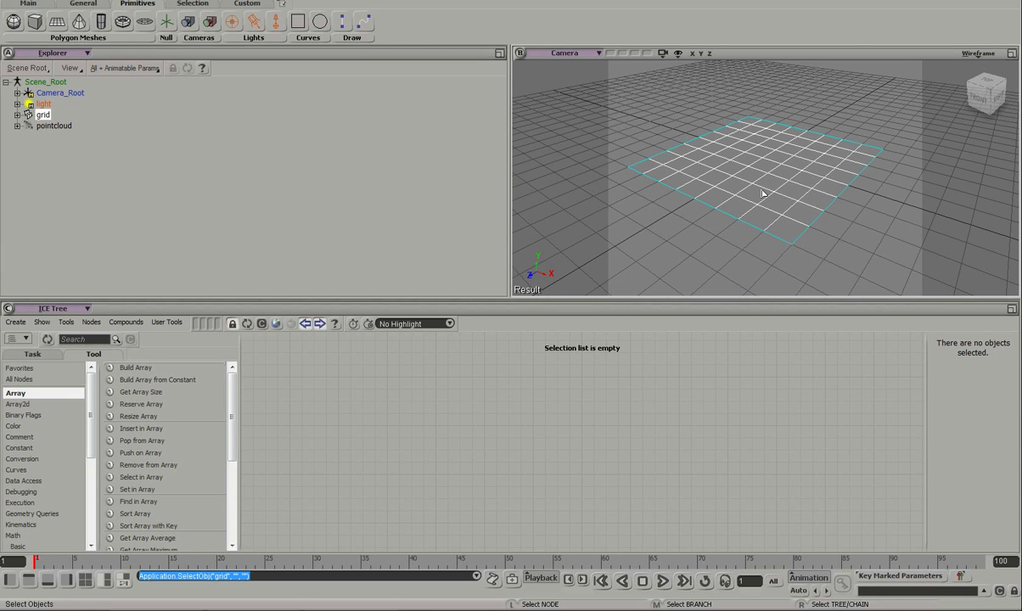
# Open the scene schematic as a floating window and move it higher up
pyautogui.press('9')
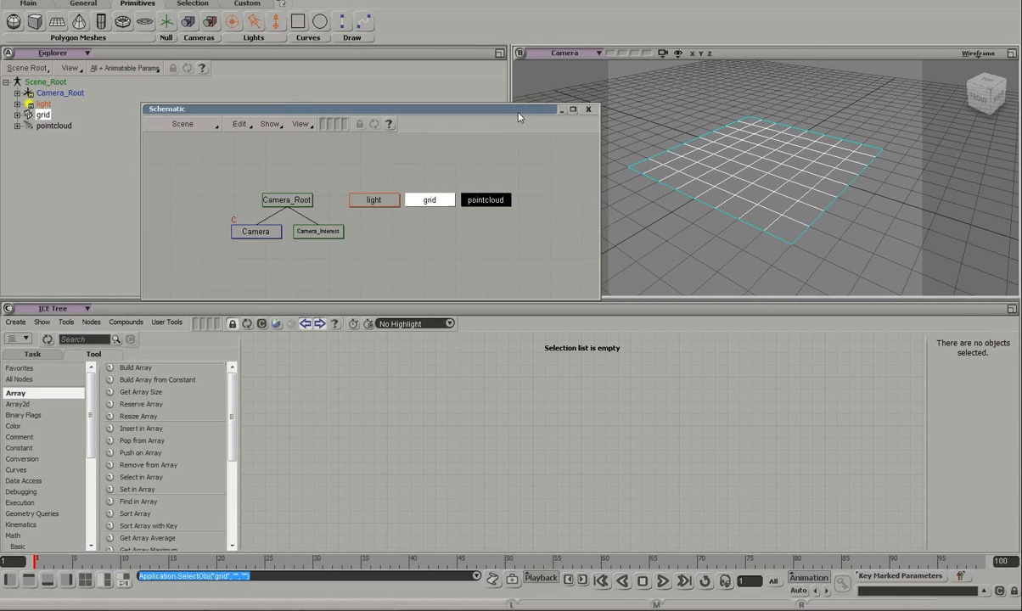
pyautogui.moveTo(519, 113); pyautogui.dragTo(521, 84)
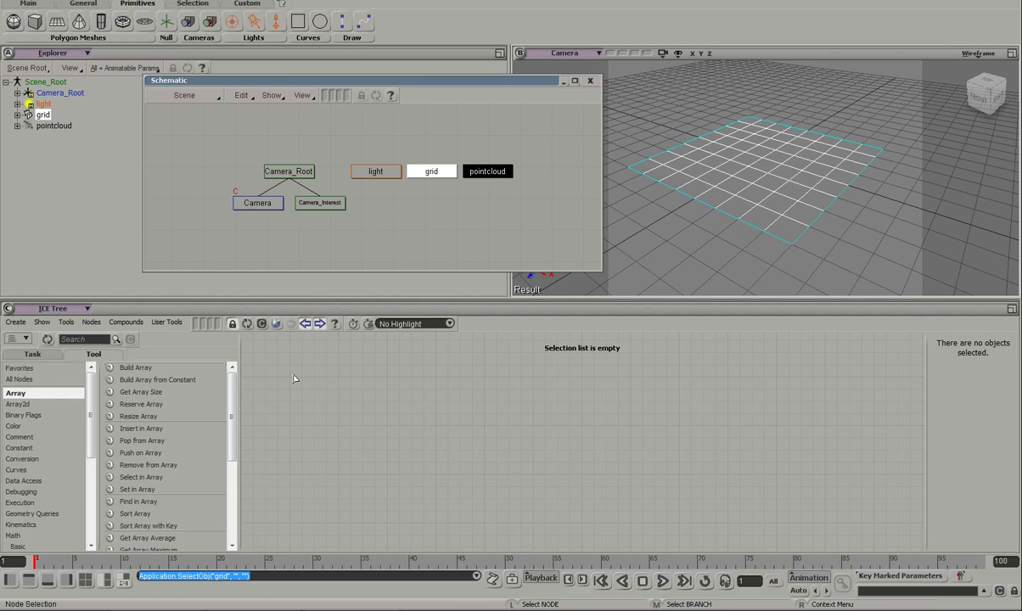
# Create plain ICE trees on both the grid and the pointcloud
pyautogui.click(16, 322)
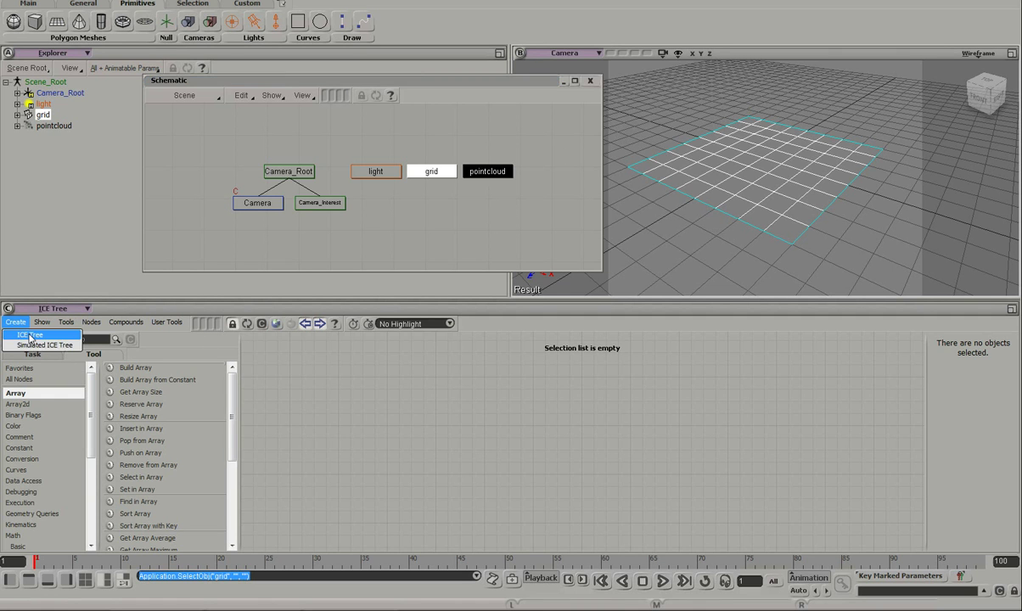
pyautogui.click(29, 335)
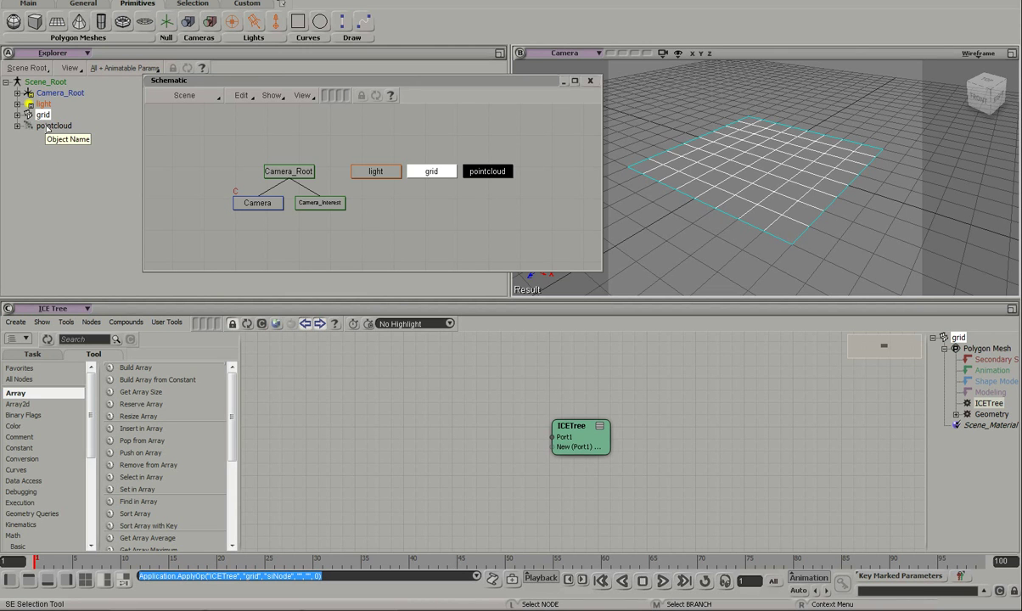
pyautogui.click(48, 125)
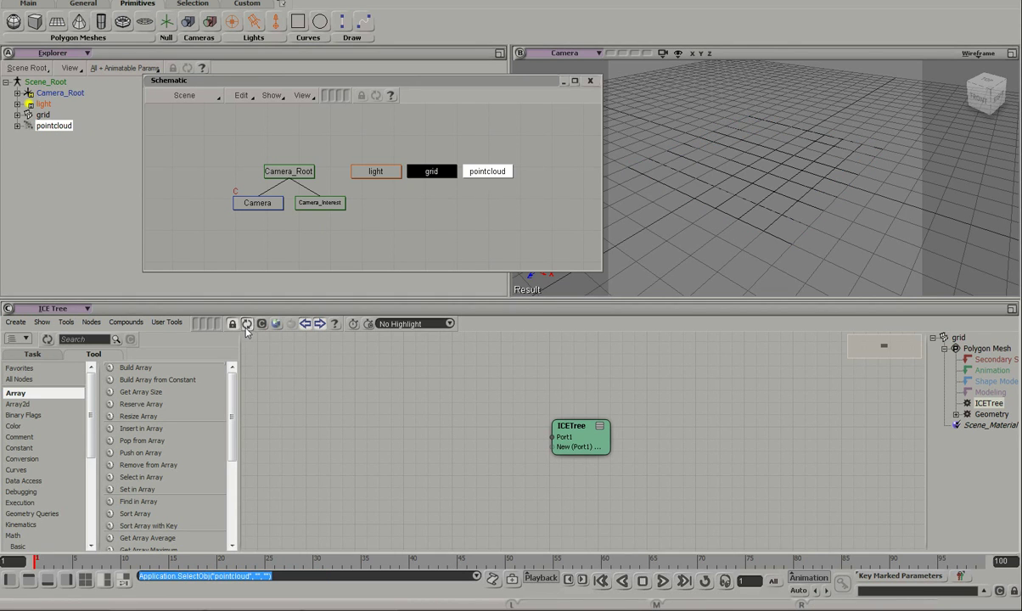
pyautogui.click(15, 322)
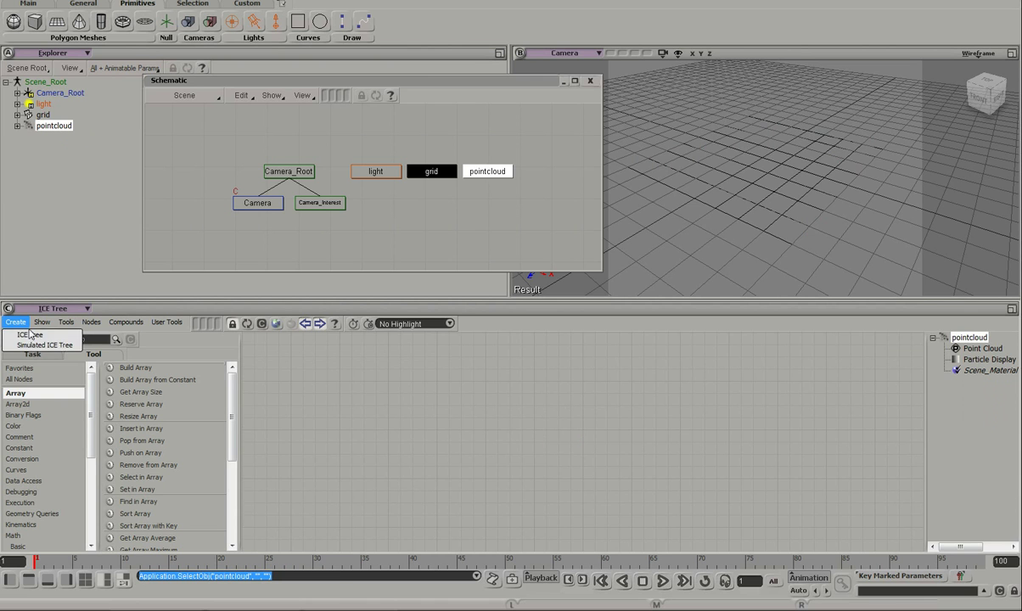
pyautogui.click(30, 335)
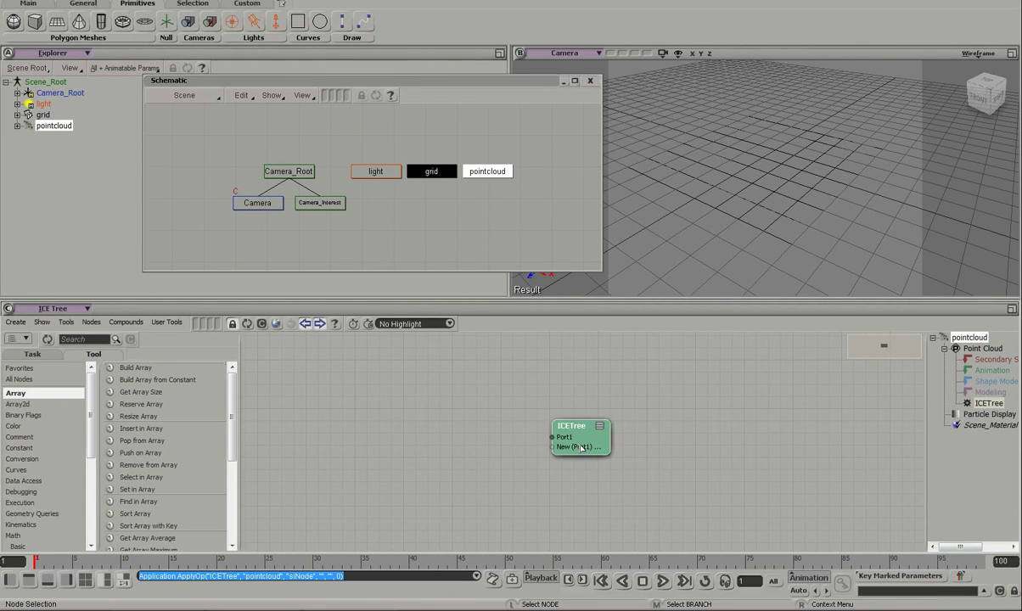
# Add a Get grid reference node beside the ICETree node in pointcloud's tree
pyautogui.moveTo(571, 425); pyautogui.dragTo(599, 416)
pyautogui.click(44, 116)
pyautogui.moveTo(44, 115); pyautogui.dragTo(399, 399)
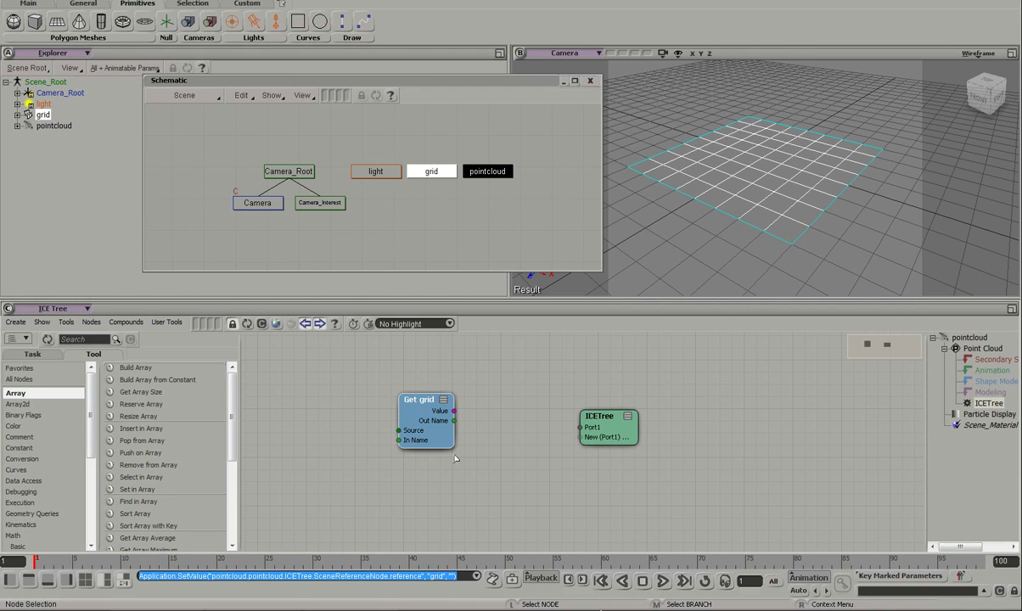
# Add a Get pointcloud reference node to the grid's ICE tree
pyautogui.click(54, 126)
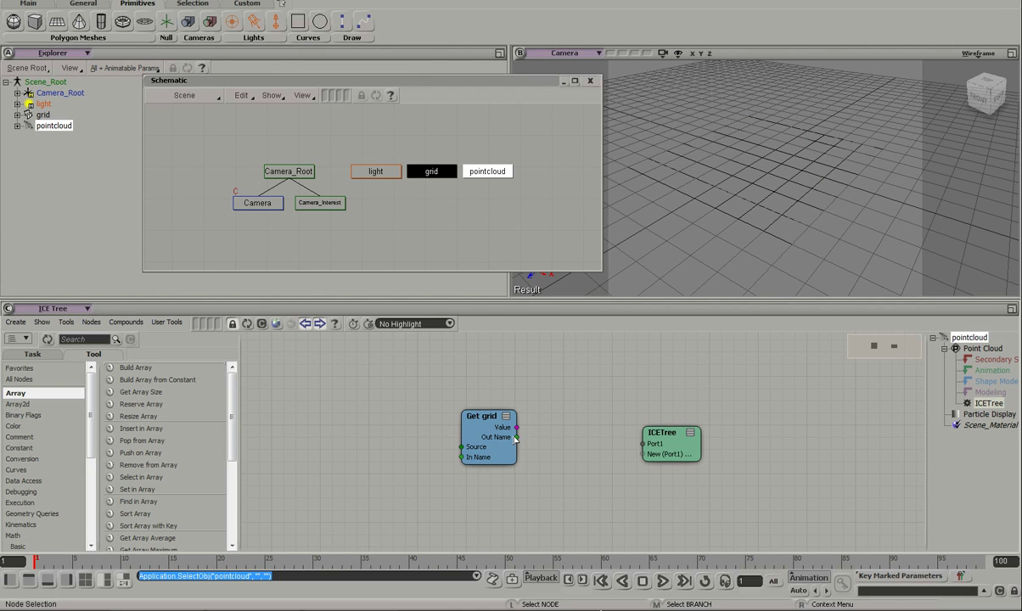
pyautogui.click(44, 116)
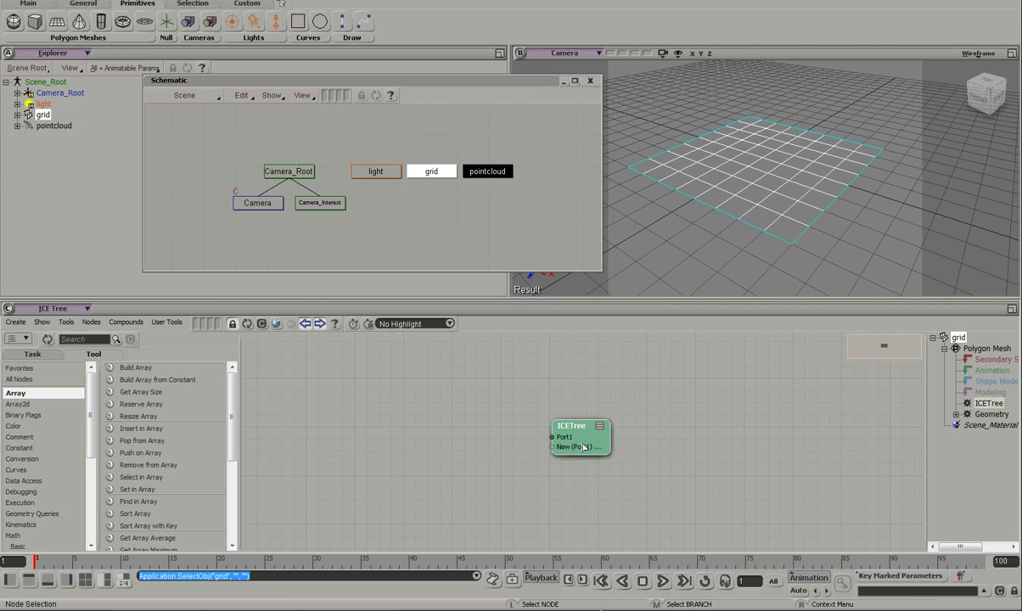
pyautogui.click(59, 128)
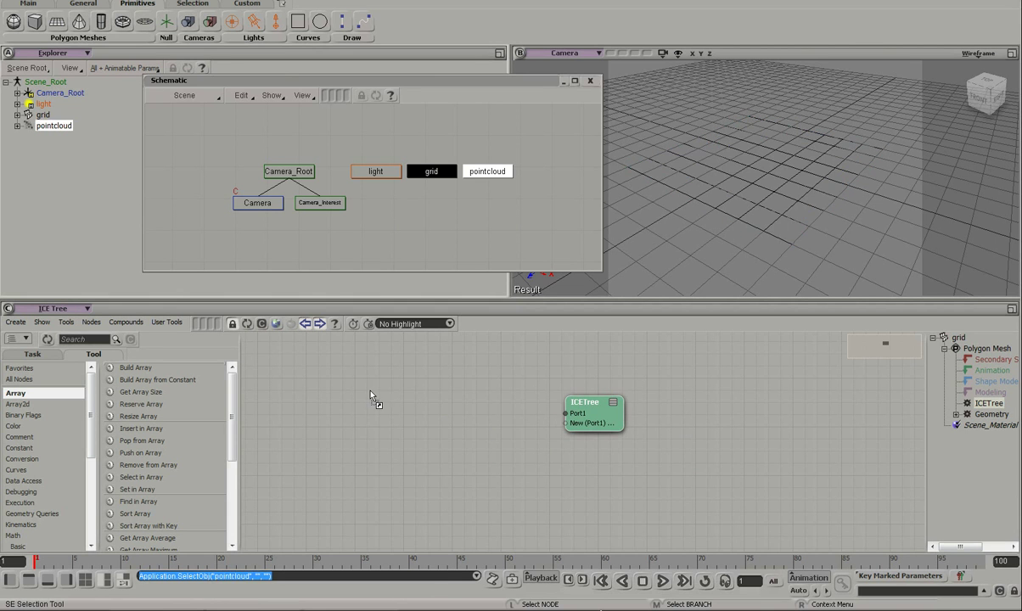
pyautogui.moveTo(371, 396); pyautogui.dragTo(372, 395)
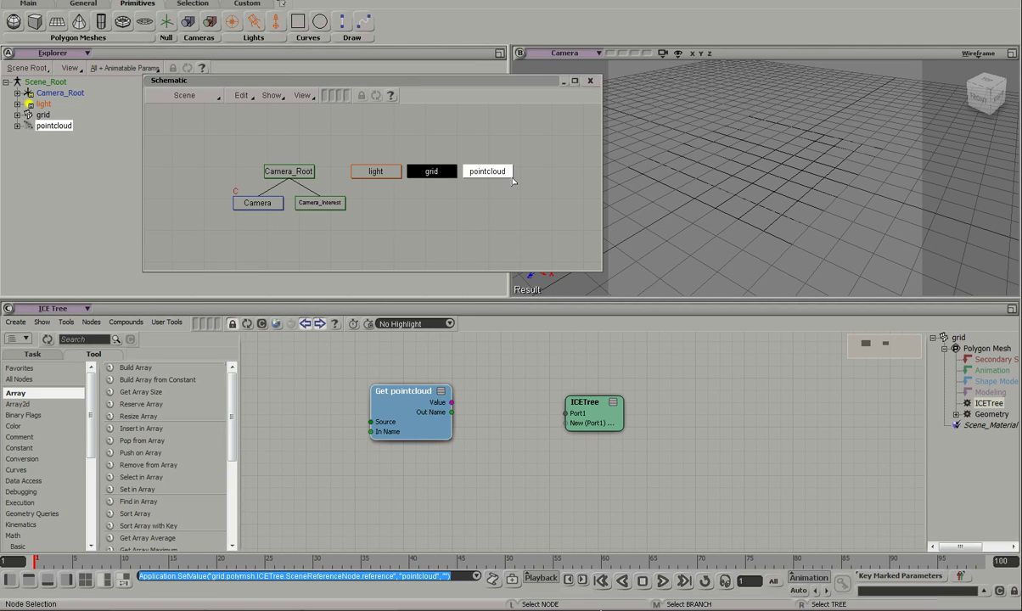
# Frame the grid's ICE tree, then check pointcloud's and grid's trees in turn
pyautogui.click(44, 115)
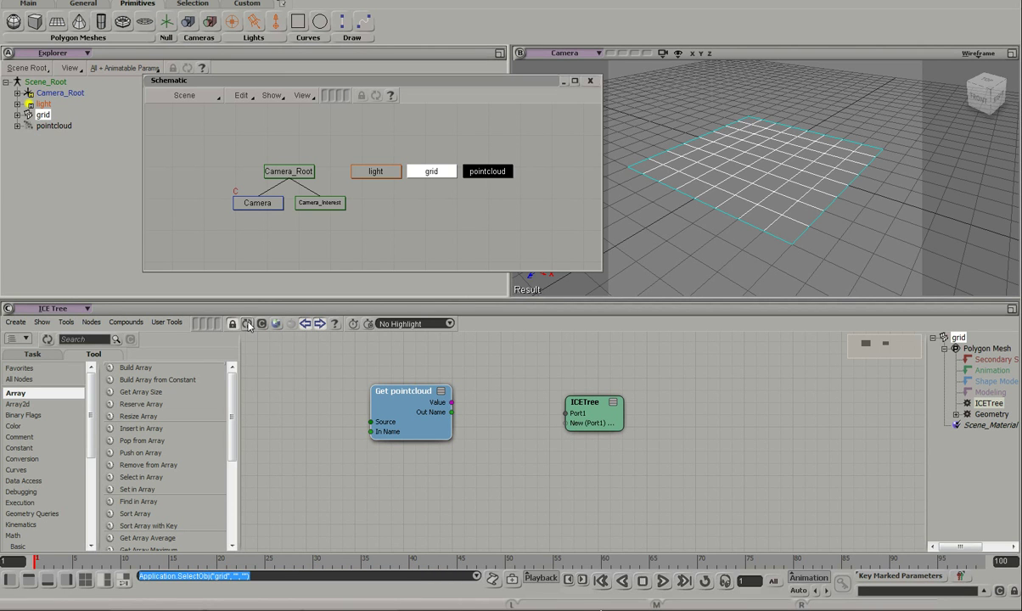
pyautogui.press('a')
pyautogui.click(54, 126)
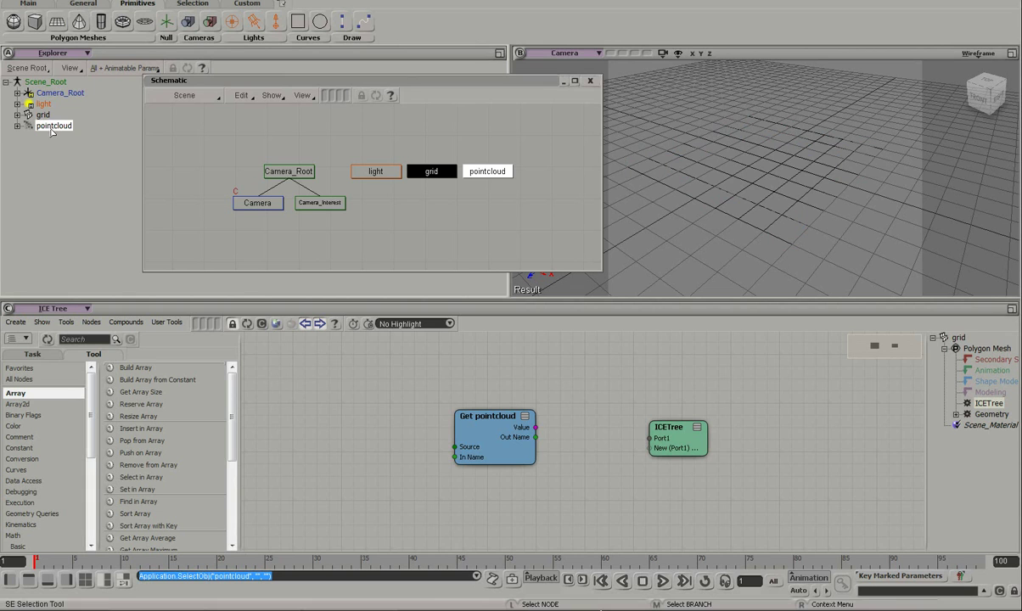
pyautogui.click(278, 326)
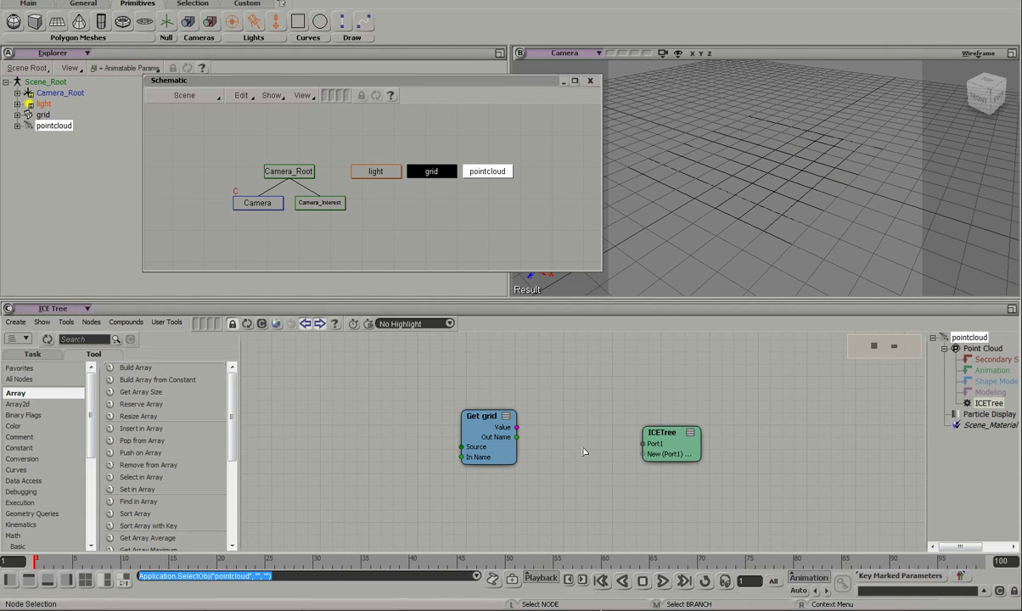
pyautogui.click(42, 115)
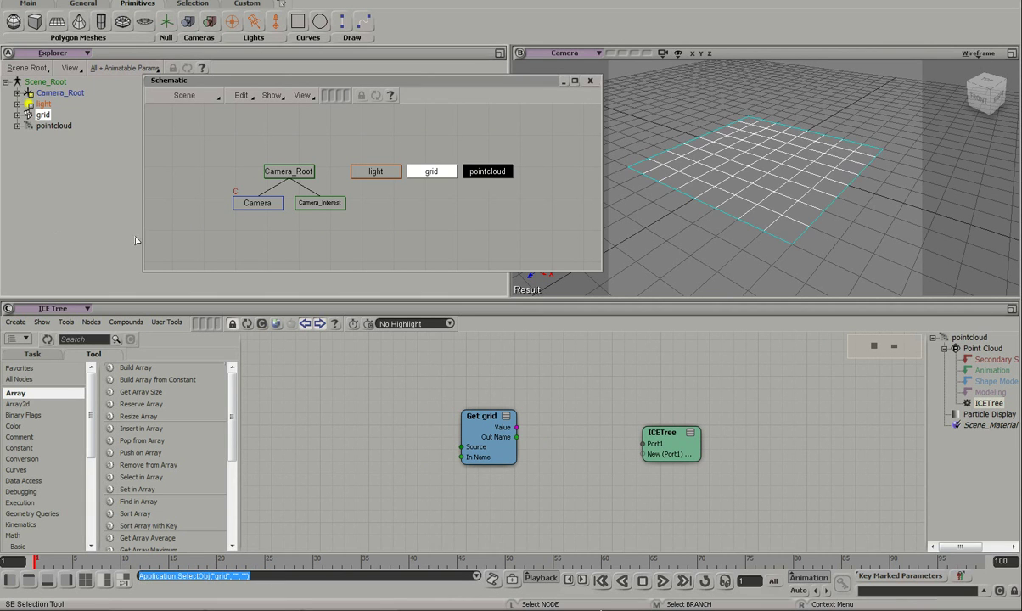
pyautogui.click(233, 323)
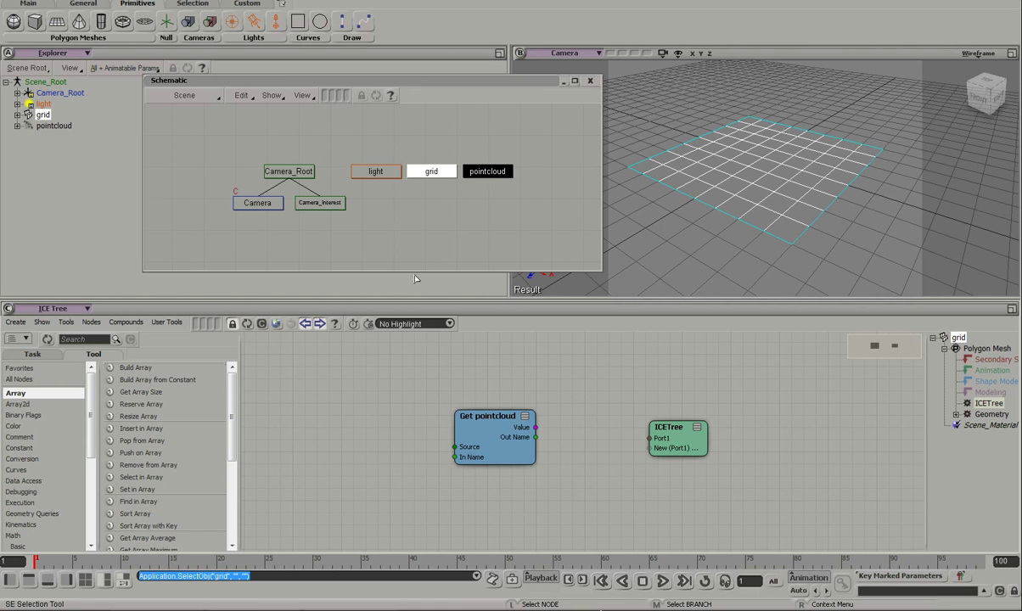
# Close the schematic, delete the Get pointcloud node, and clone the grid as grid1
pyautogui.click(590, 81)
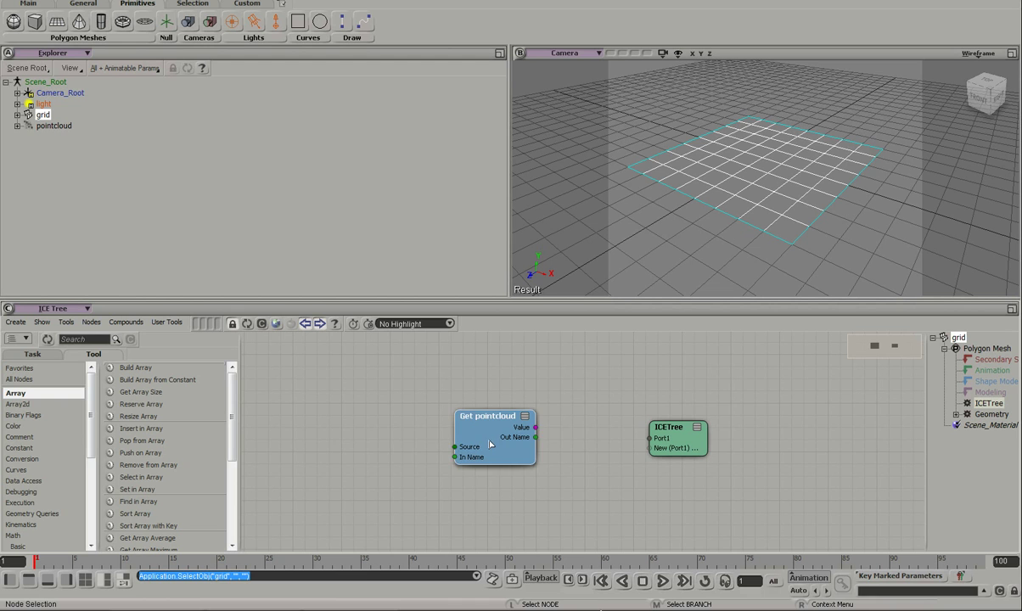
pyautogui.press('Delete')
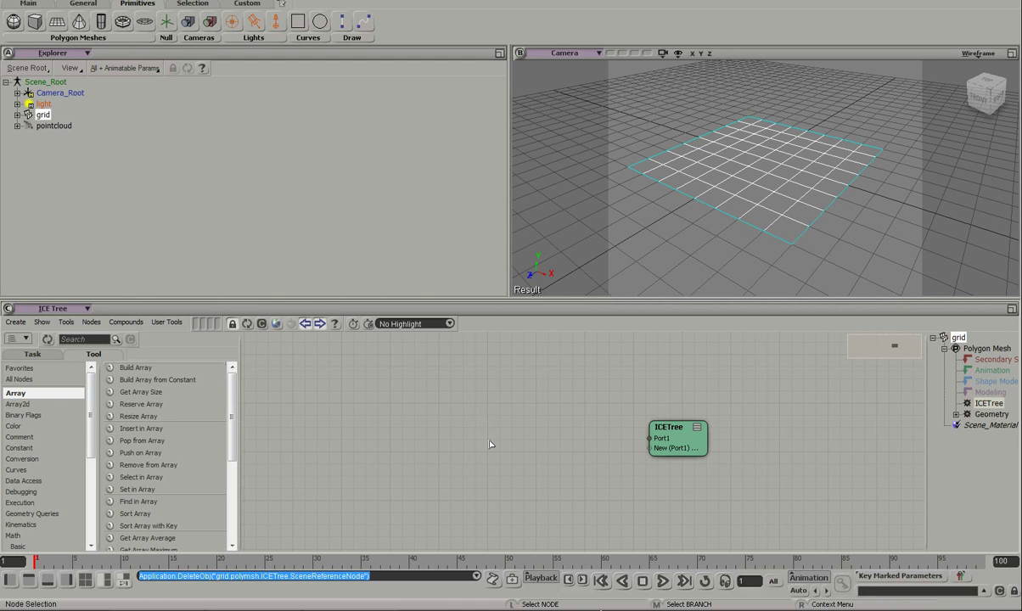
pyautogui.rightClick(43, 116)
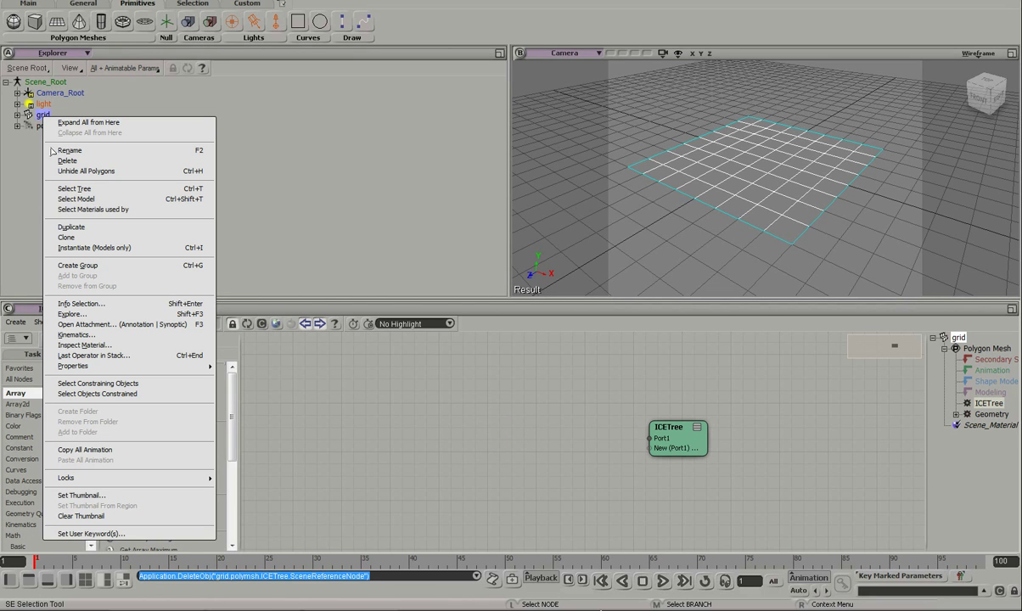
pyautogui.click(116, 239)
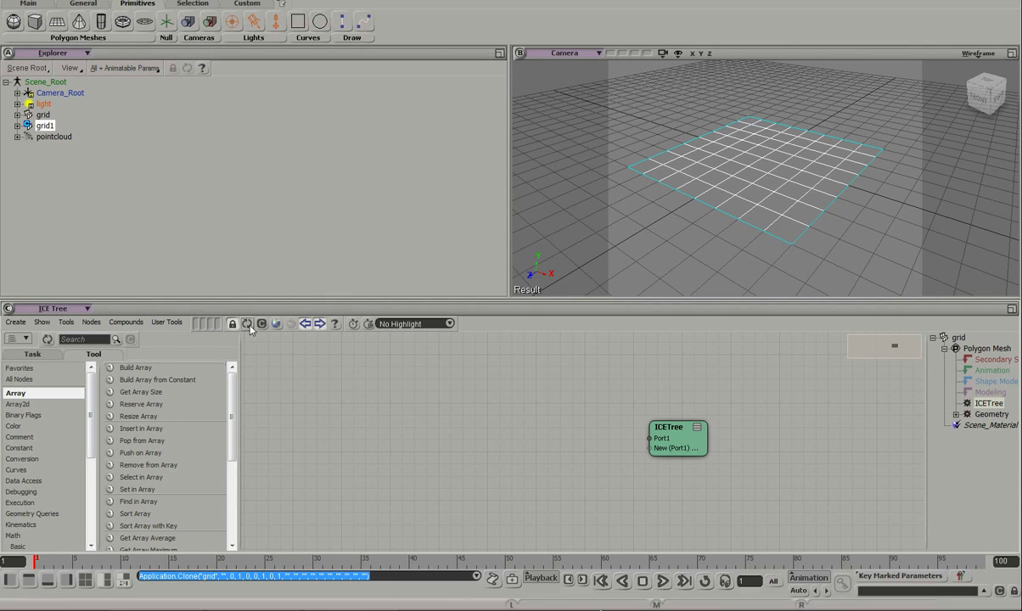
# Give grid1 a plain ICE tree containing a Get pointcloud node, then select grid1
pyautogui.click(15, 322)
pyautogui.click(42, 335)
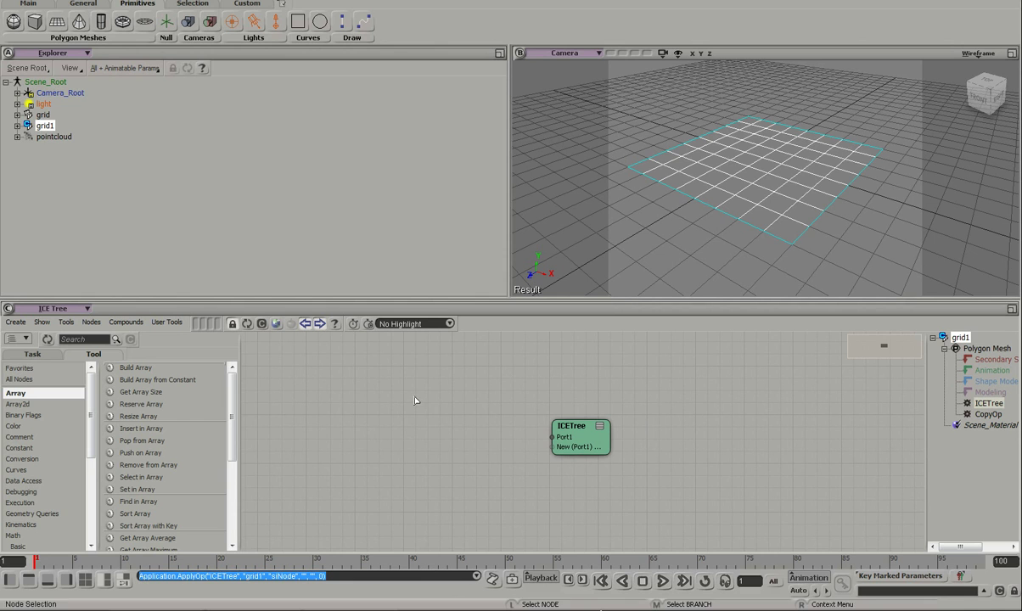
pyautogui.moveTo(51, 137); pyautogui.dragTo(399, 498)
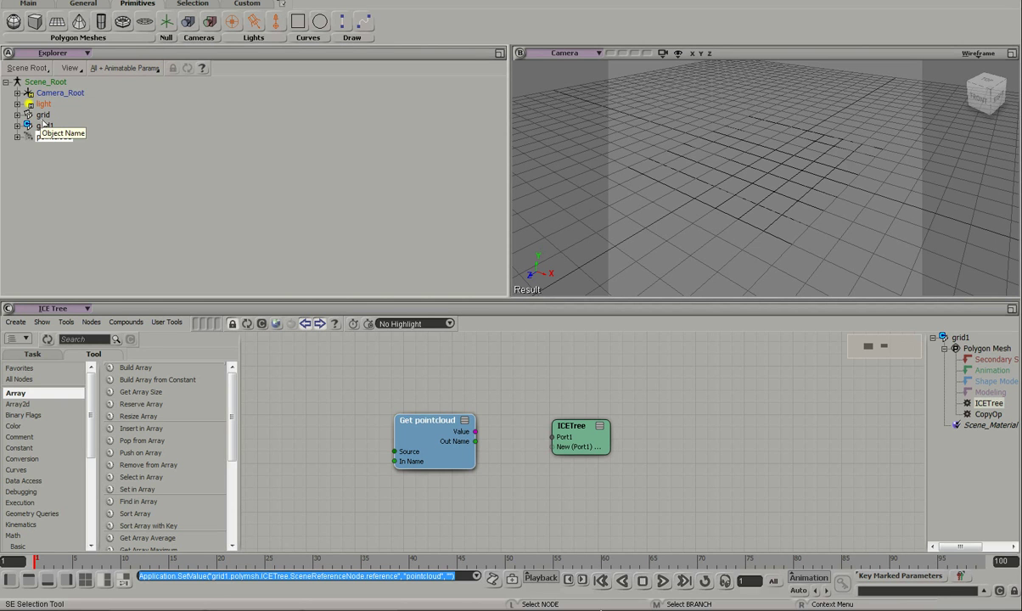
pyautogui.click(44, 125)
# Delete the grid1 clone and reposition the grid's ICETree root node
pyautogui.press('Delete')
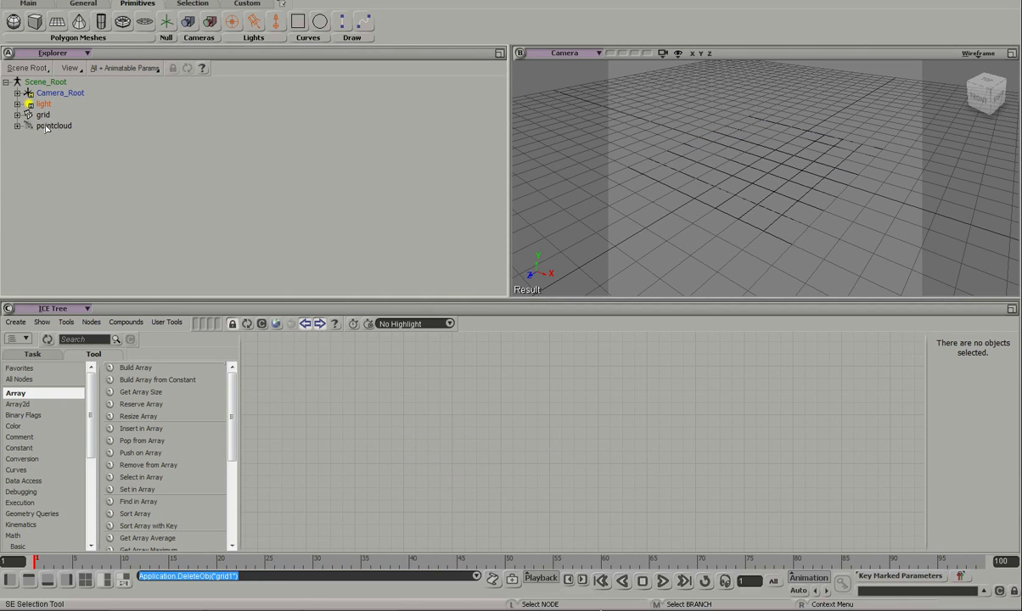
pyautogui.click(43, 116)
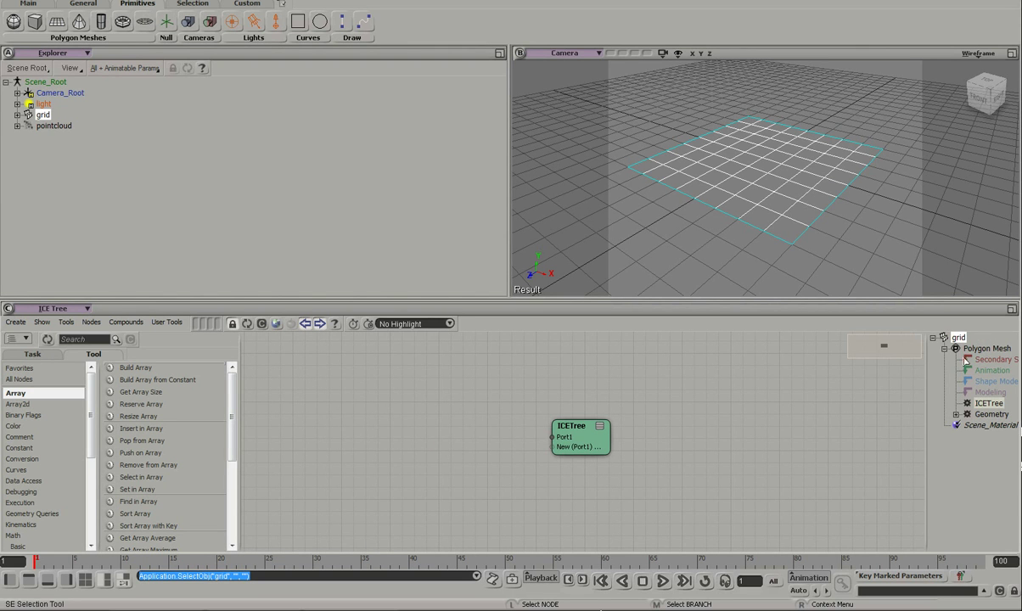
pyautogui.click(600, 440)
pyautogui.moveTo(600, 440); pyautogui.dragTo(691, 424)
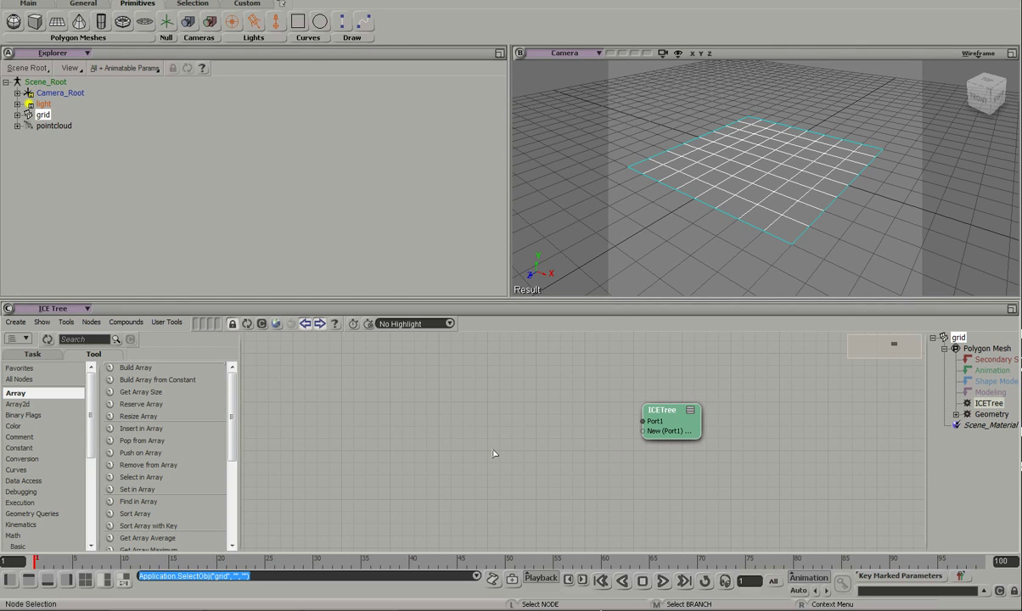
# Create simulated ICE tree ICETree1 on the grid and bring pointcloud into its graph
pyautogui.click(16, 322)
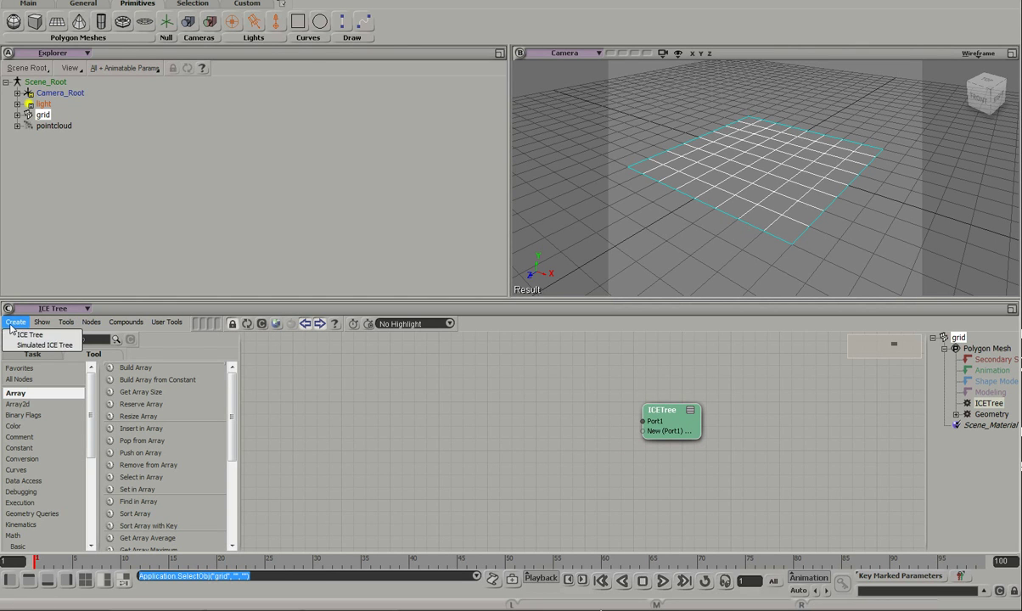
pyautogui.click(25, 346)
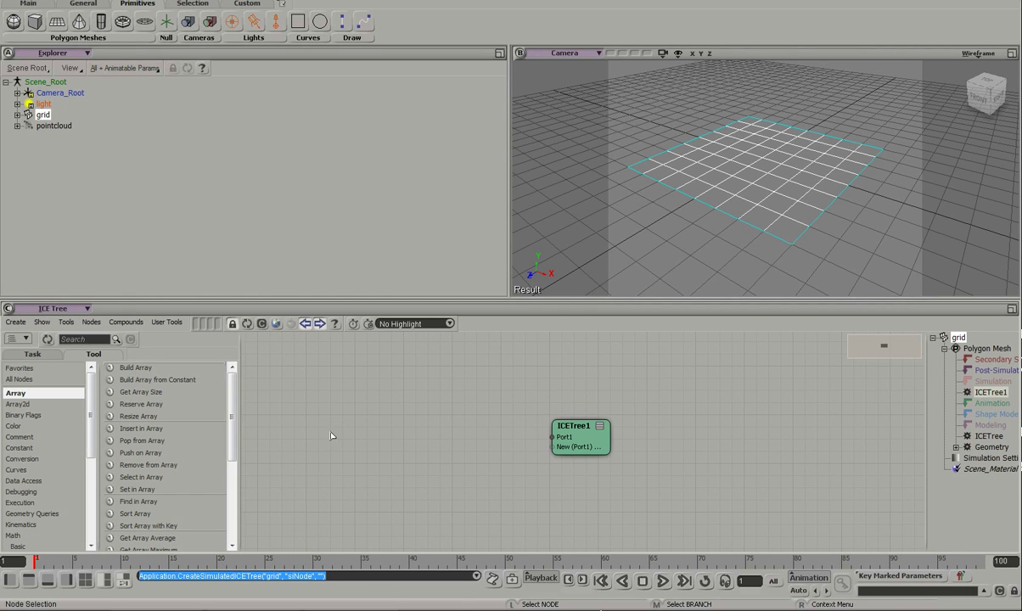
pyautogui.moveTo(561, 424); pyautogui.dragTo(637, 407)
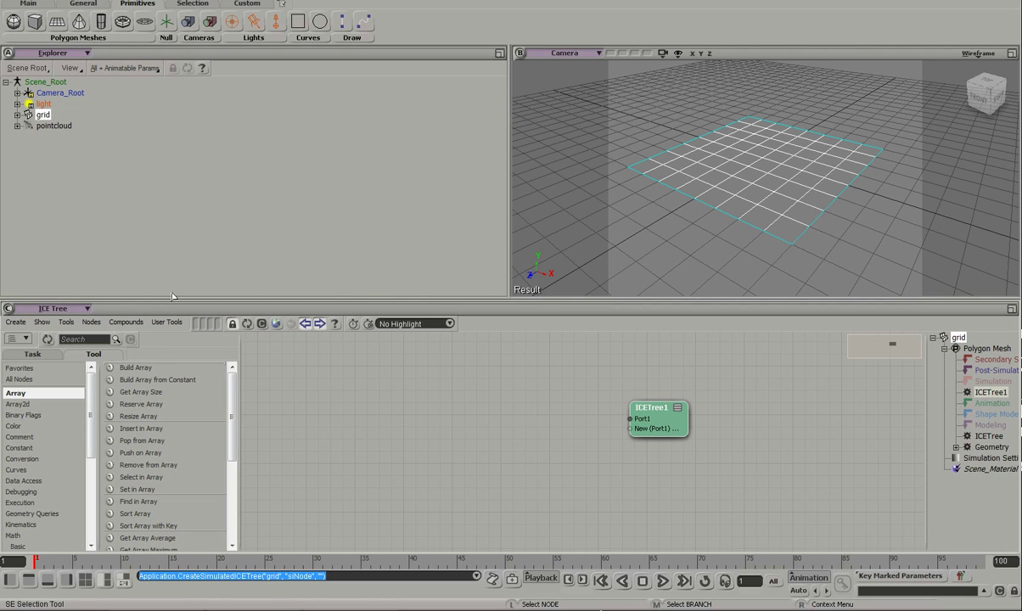
pyautogui.moveTo(51, 125); pyautogui.dragTo(374, 382)
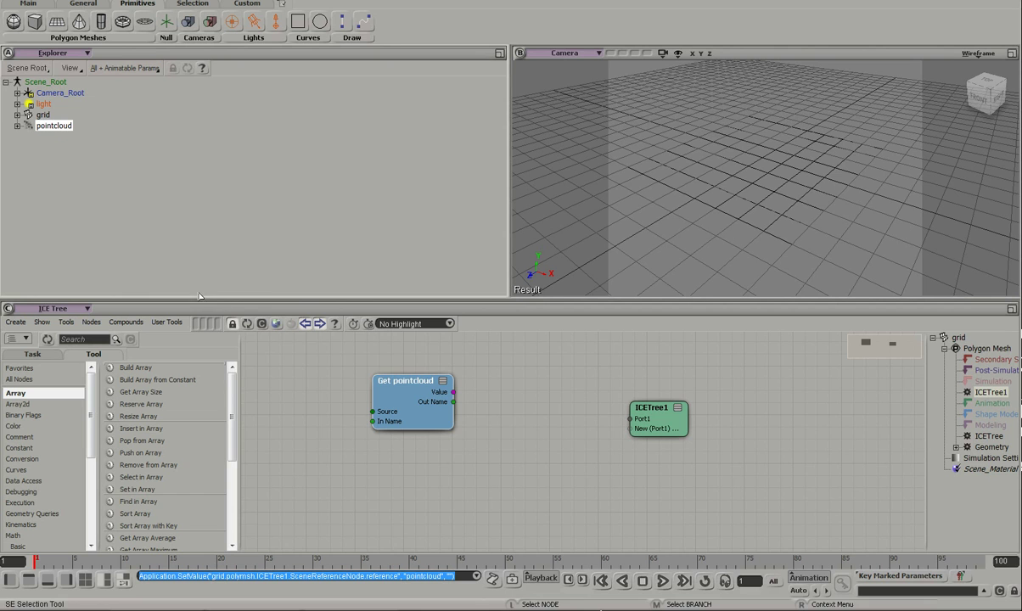
# Review pointcloud's and grid's trees, tidying the Get grid, Get pointcloud and ICETree1 nodes
pyautogui.click(246, 325)
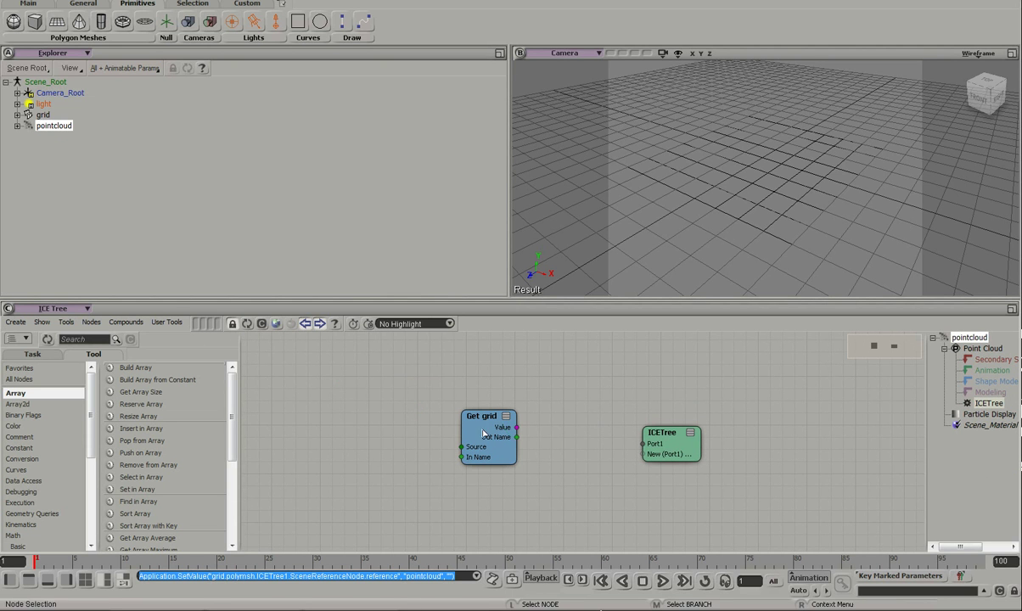
pyautogui.moveTo(480, 416); pyautogui.dragTo(500, 411)
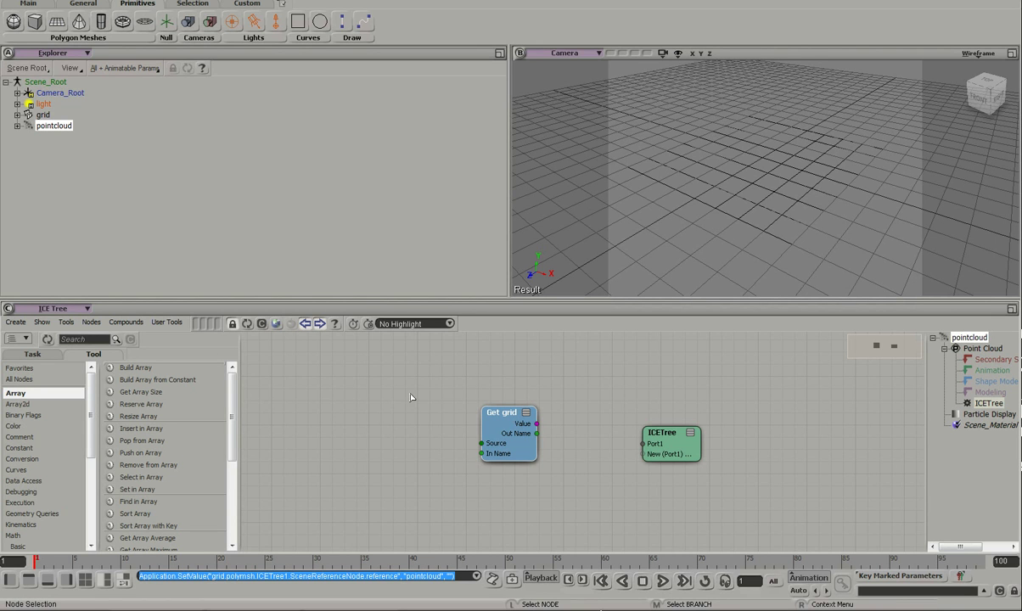
pyautogui.click(41, 115)
pyautogui.click(248, 325)
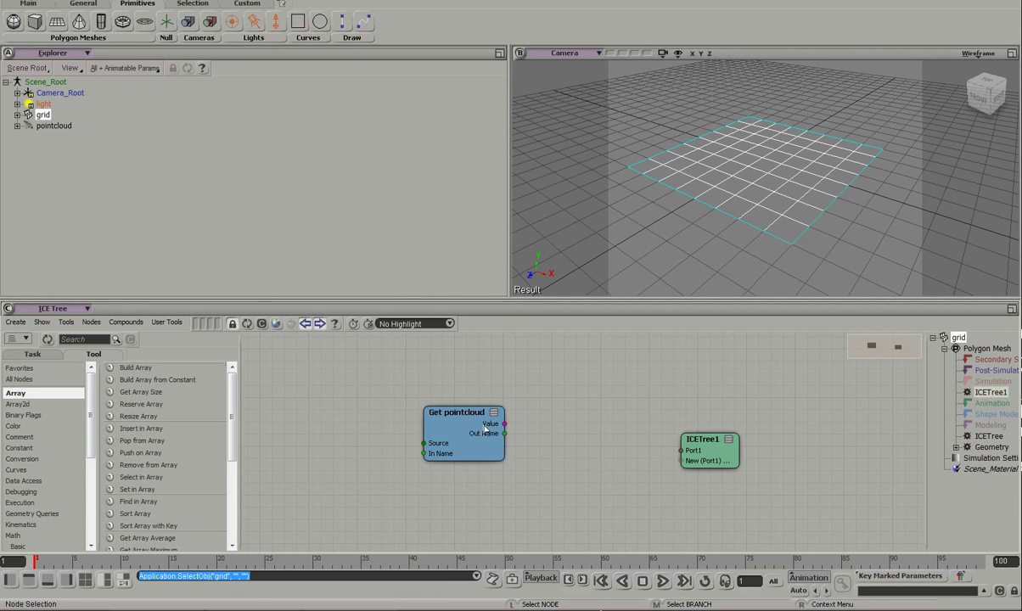
pyautogui.moveTo(485, 429); pyautogui.dragTo(416, 413)
pyautogui.moveTo(718, 454); pyautogui.dragTo(691, 400)
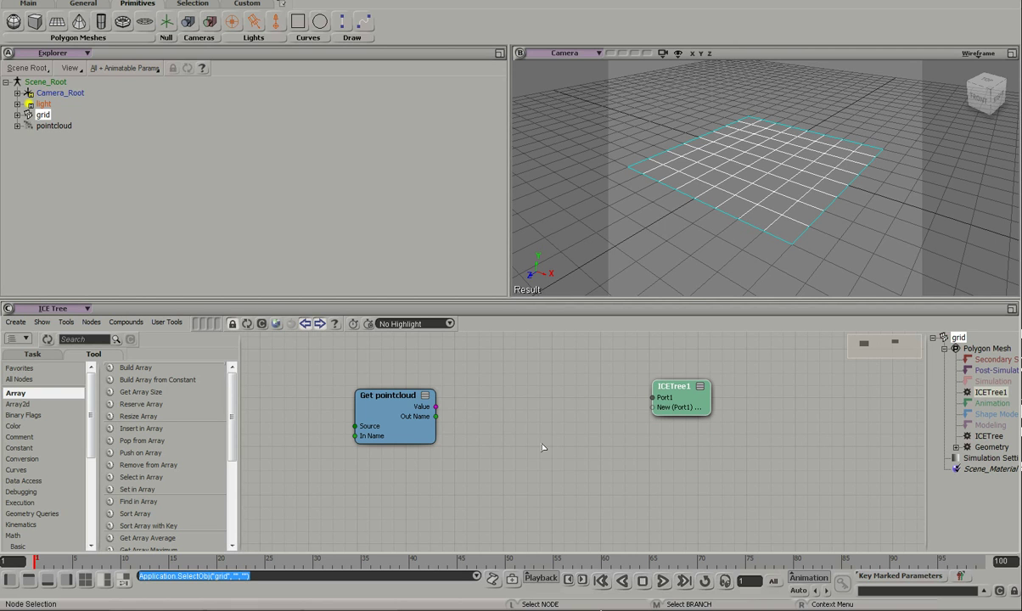
# Switch to the grid's plain ICETree graph and move its root node aside
pyautogui.click(992, 437)
pyautogui.moveTo(588, 431); pyautogui.dragTo(683, 408)
pyautogui.click(82, 339)
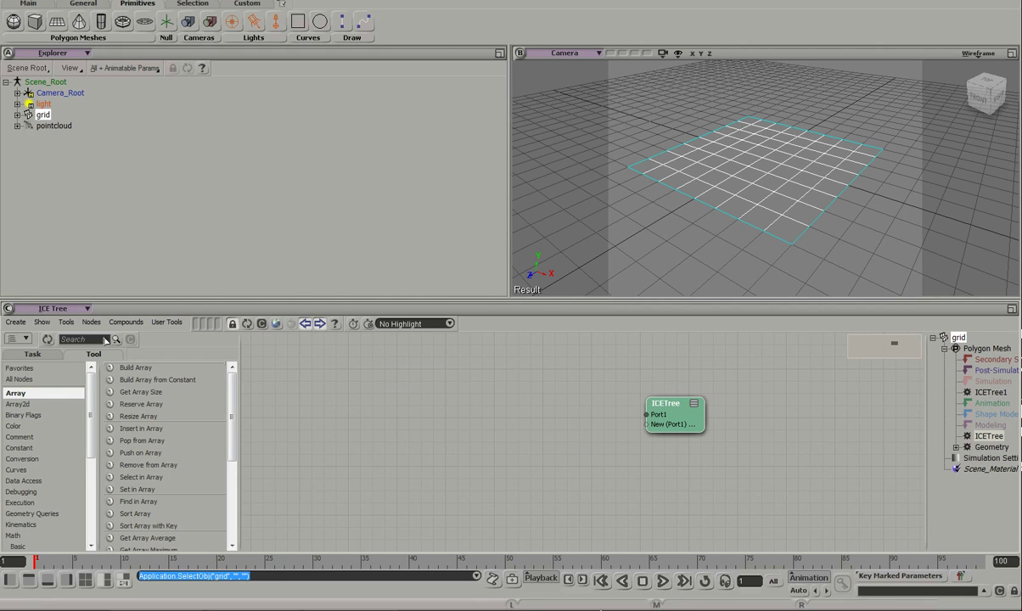
# Add Disconnect Component, Get and Set Data nodes, wiring Disconnect Component into Set Data
pyautogui.write('dicson')
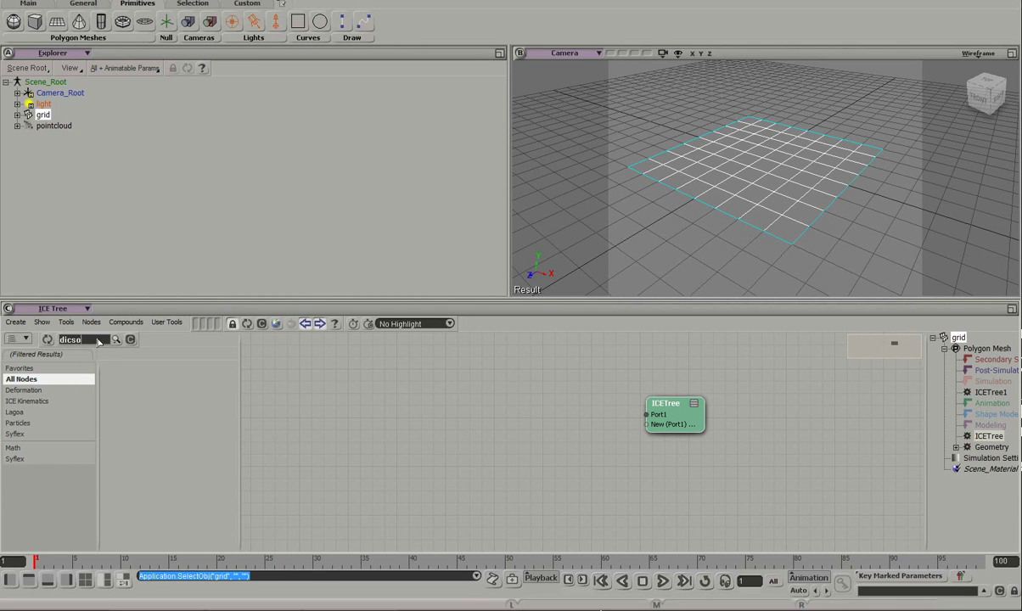
pyautogui.press('BackSpace')
pyautogui.press('BackSpace')
pyautogui.press('BackSpace')
pyautogui.write('sc')
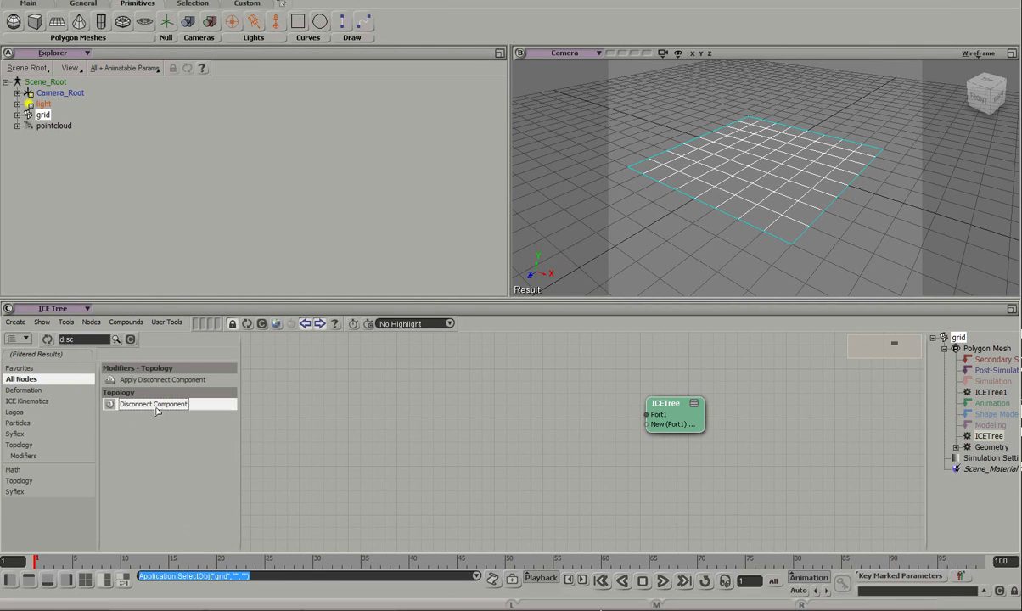
pyautogui.moveTo(157, 411); pyautogui.dragTo(399, 369)
pyautogui.doubleClick(82, 339)
pyautogui.write('get')
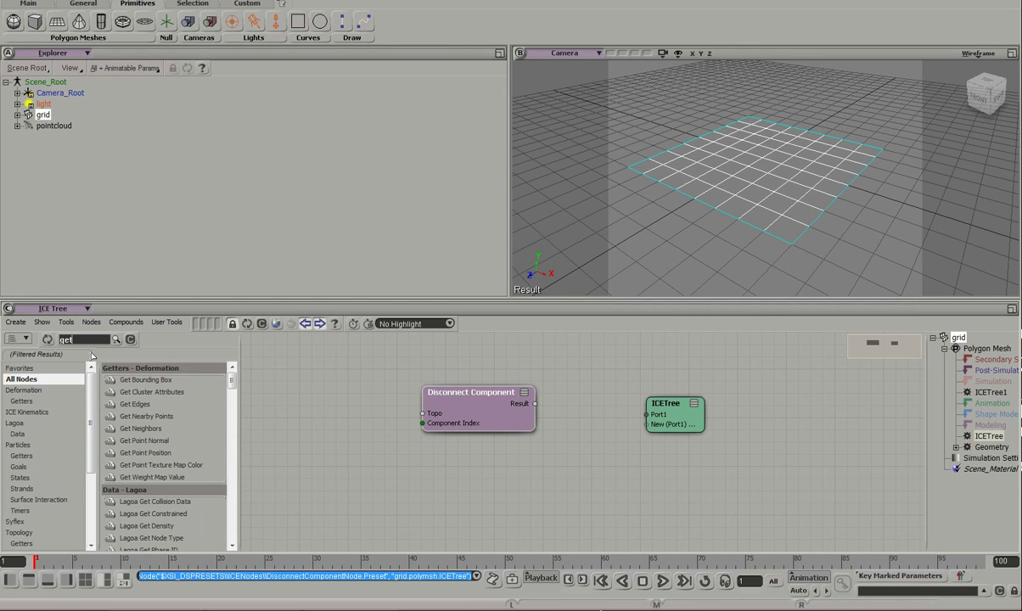
pyautogui.moveTo(44, 114); pyautogui.dragTo(302, 410)
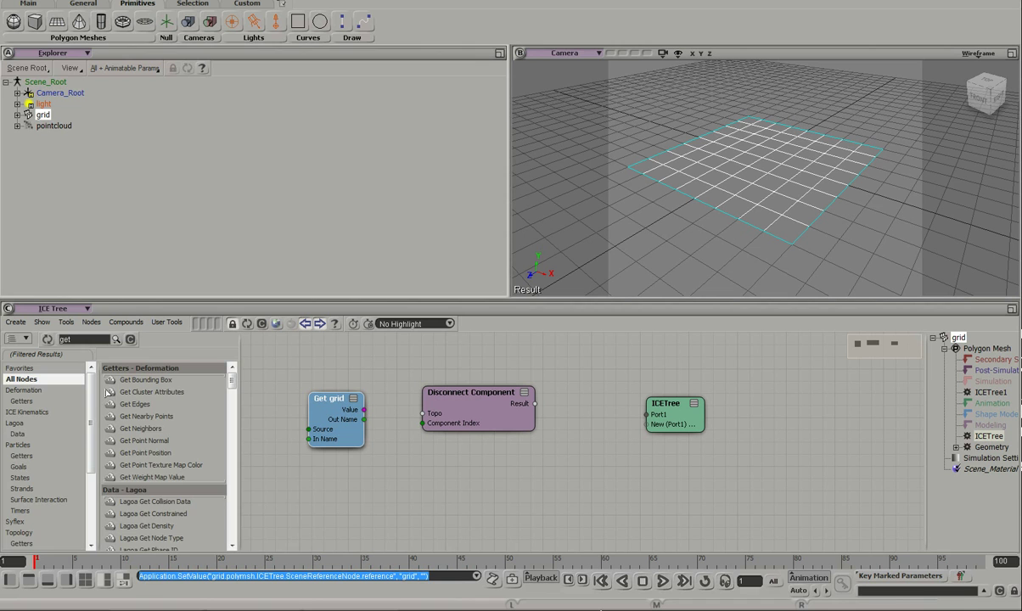
pyautogui.doubleClick(82, 339)
pyautogui.write('set dat')
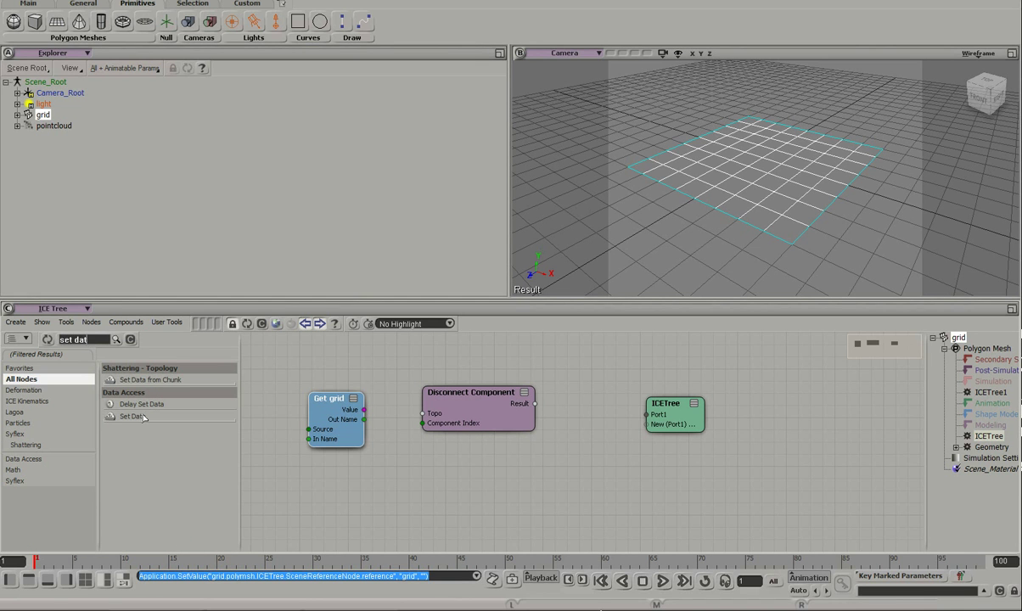
pyautogui.moveTo(132, 416); pyautogui.dragTo(581, 446)
pyautogui.moveTo(363, 409); pyautogui.dragTo(422, 413)
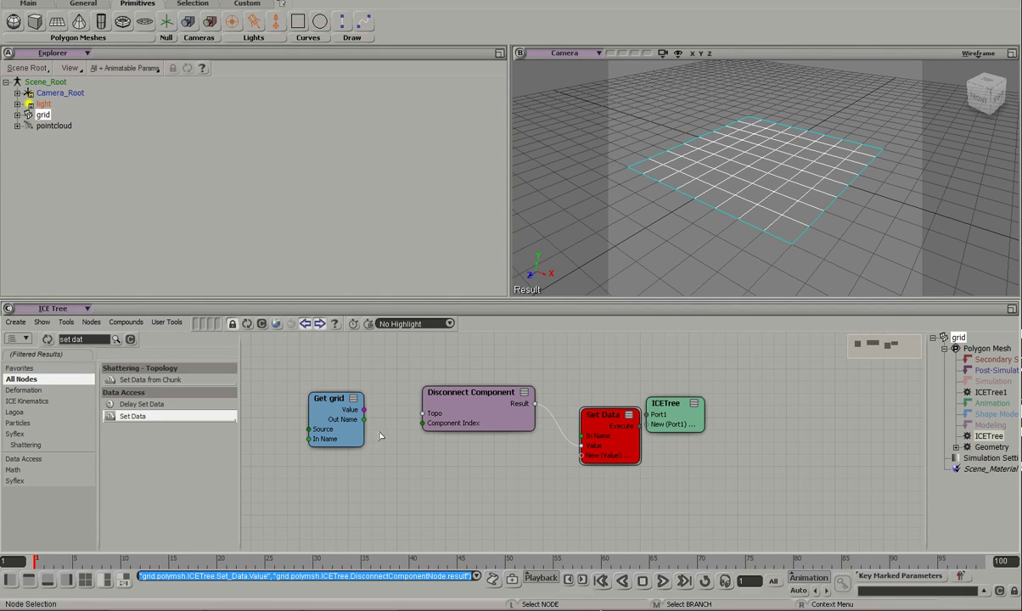
# Point the Get node to self.PolygonIndex and set Disconnect Component to Polygon
pyautogui.doubleClick(330, 414)
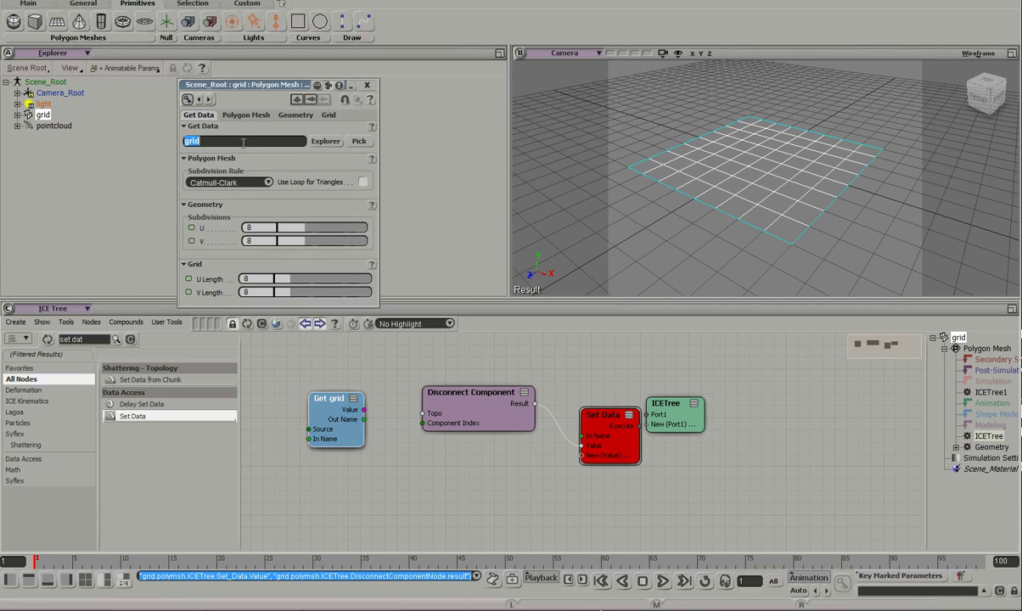
pyautogui.write('self.p')
pyautogui.press('BackSpace')
pyautogui.write('PolygonIndex')
pyautogui.press('Return')
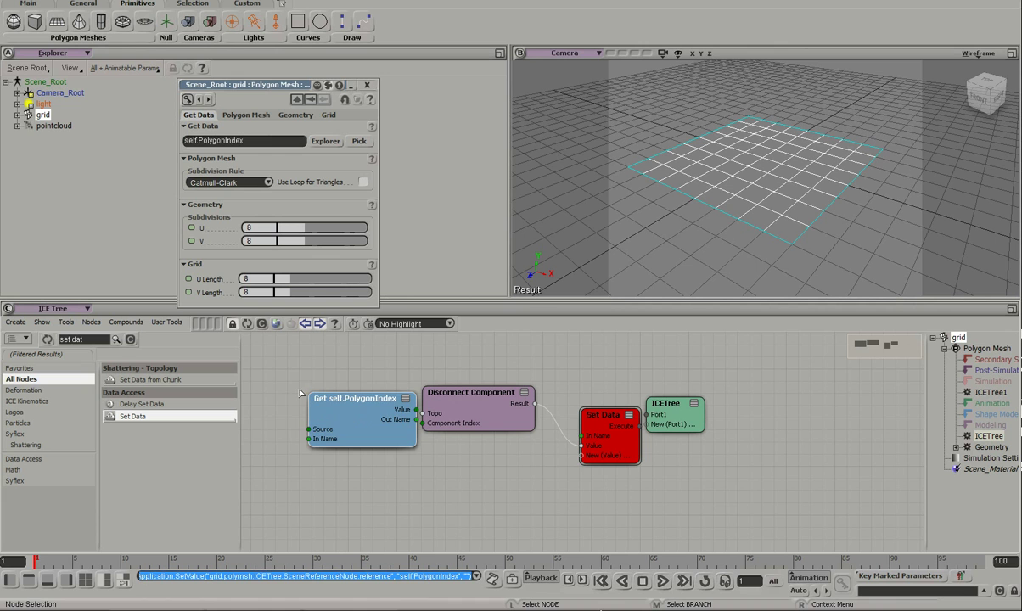
pyautogui.moveTo(384, 435); pyautogui.dragTo(423, 423)
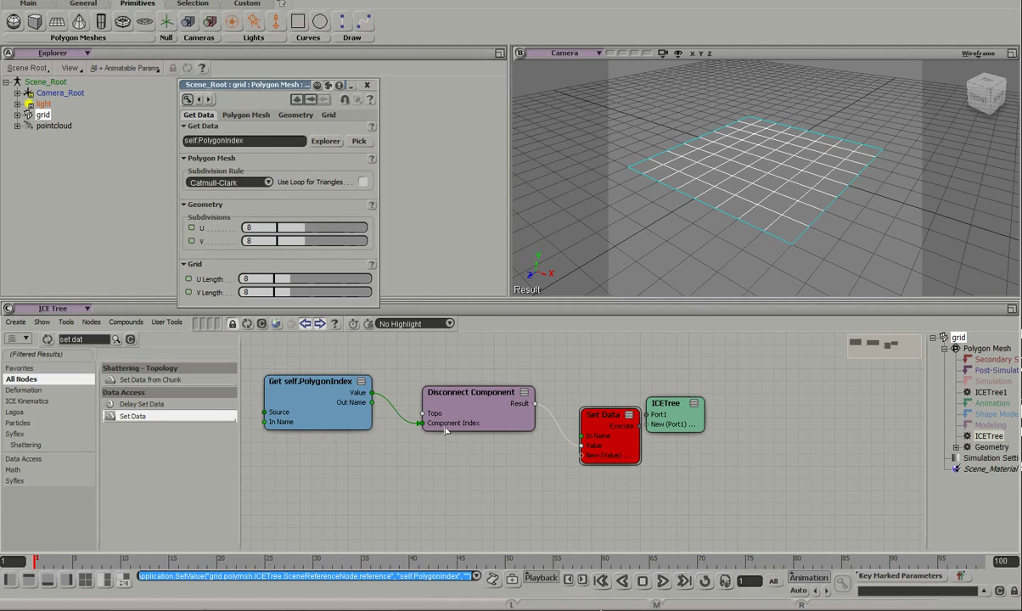
pyautogui.doubleClick(472, 393)
pyautogui.click(313, 131)
pyautogui.click(312, 149)
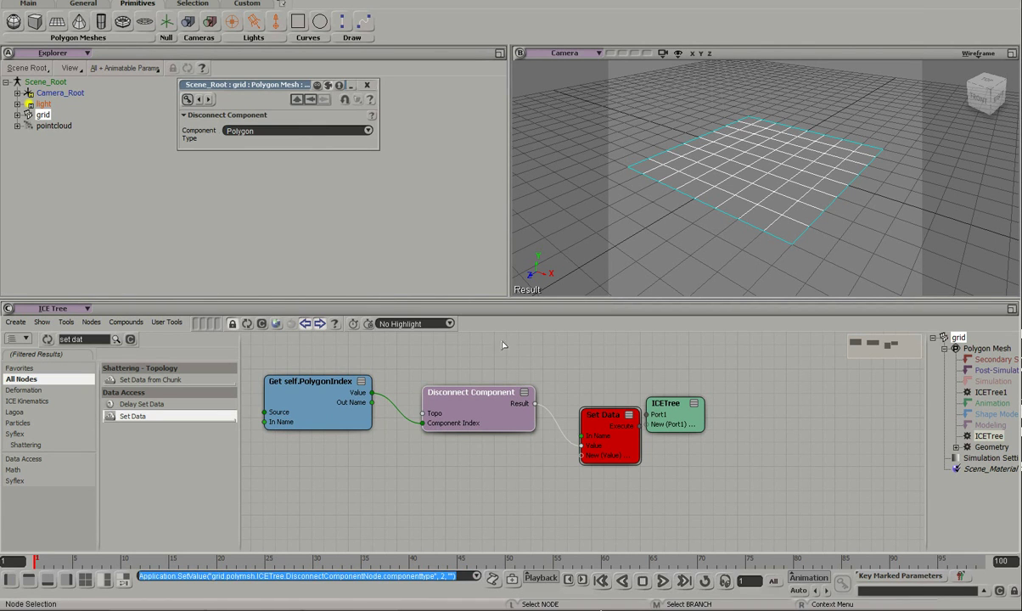
# Set the Set Data reference to self.Topology and wire its Execute into the ICETree root
pyautogui.doubleClick(592, 418)
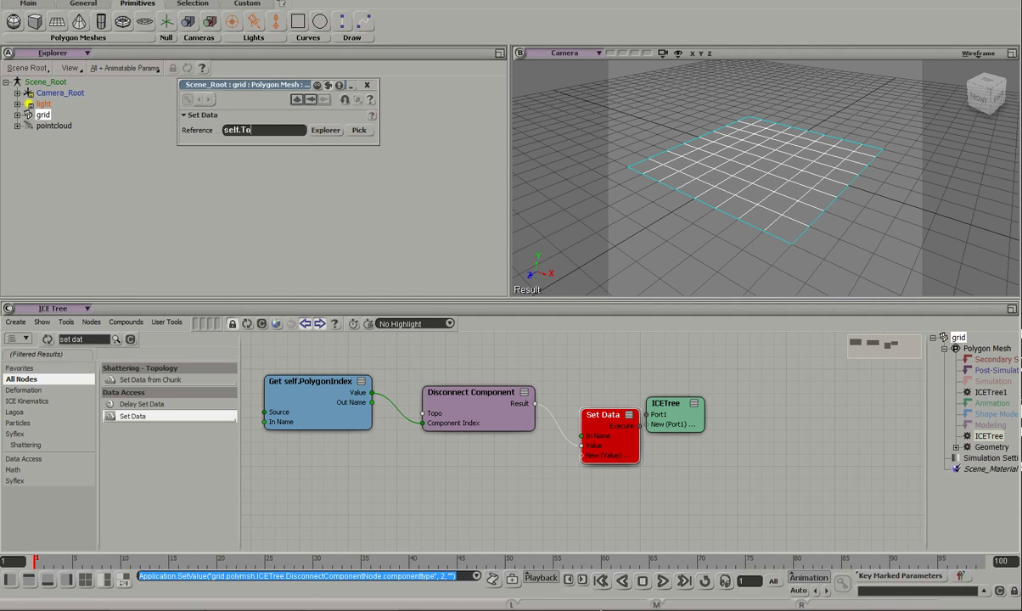
pyautogui.click(265, 130)
pyautogui.write('self.Topology')
pyautogui.press('Return')
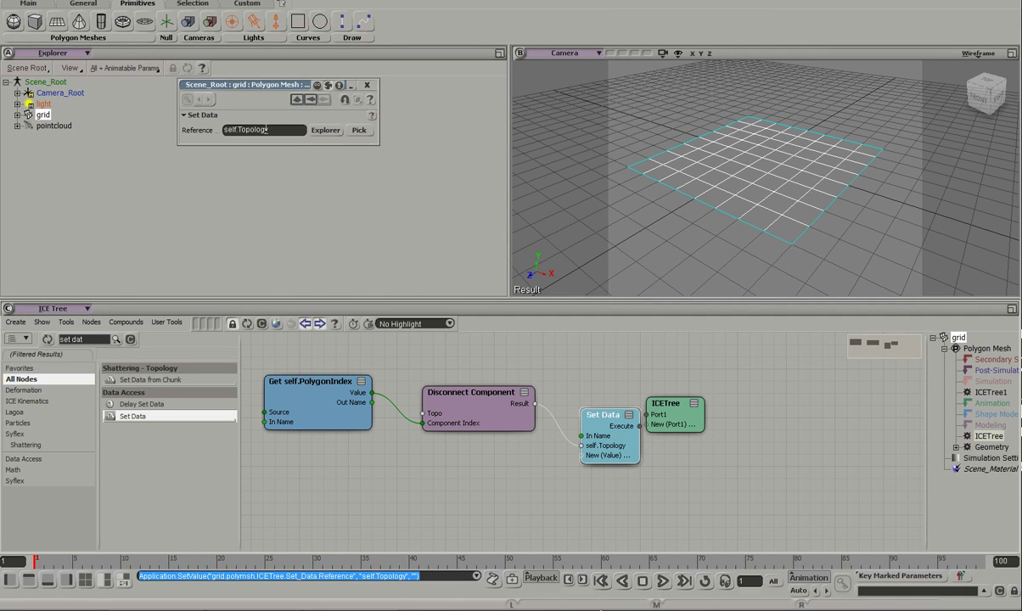
pyautogui.moveTo(683, 408); pyautogui.dragTo(722, 410)
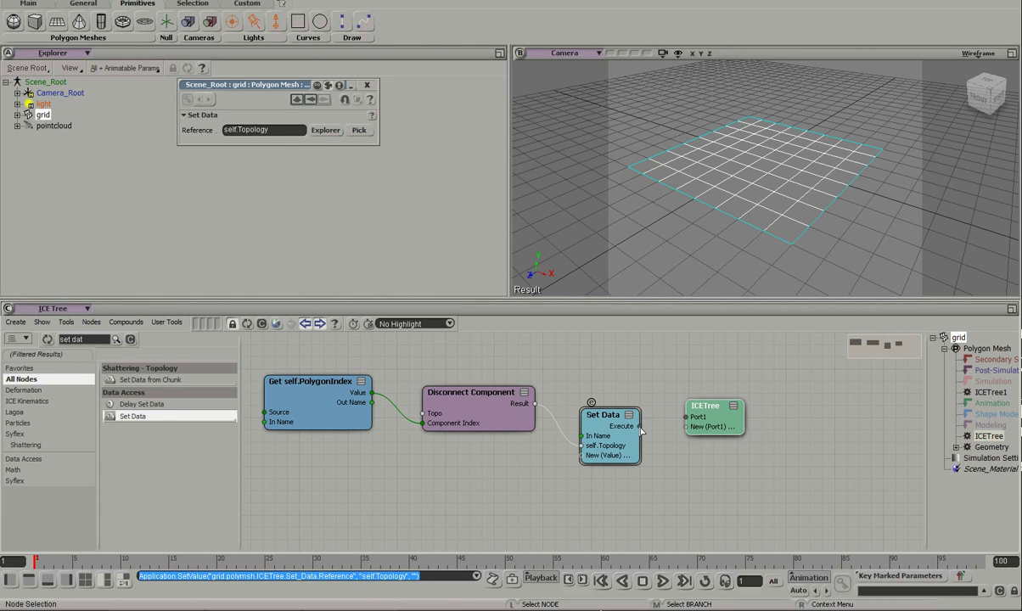
pyautogui.moveTo(640, 426); pyautogui.dragTo(687, 417)
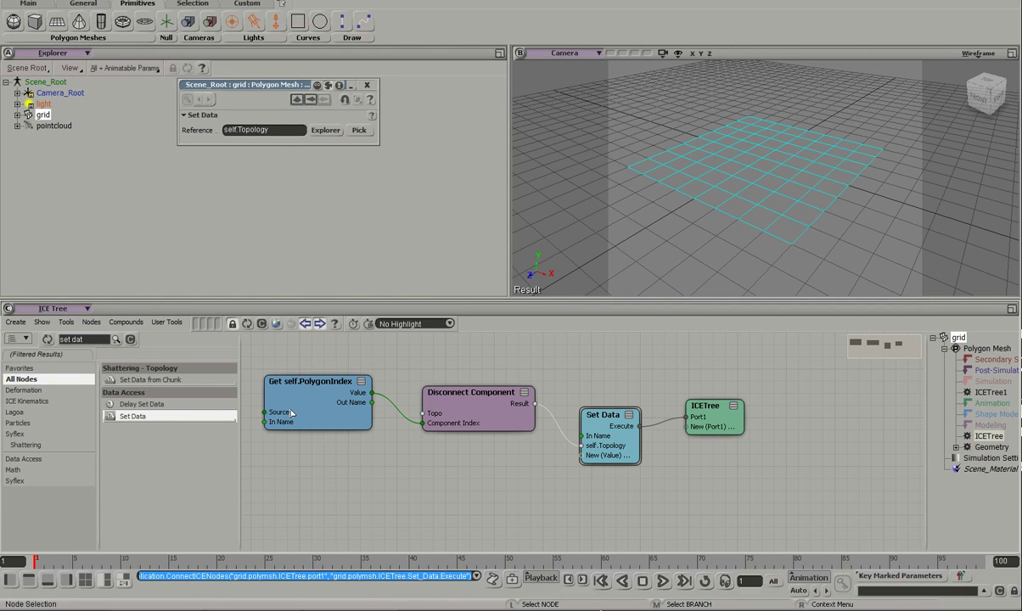
# Import the Init Mesh Data compound and connect it to the ICETree's second port
pyautogui.click(126, 322)
pyautogui.click(147, 367)
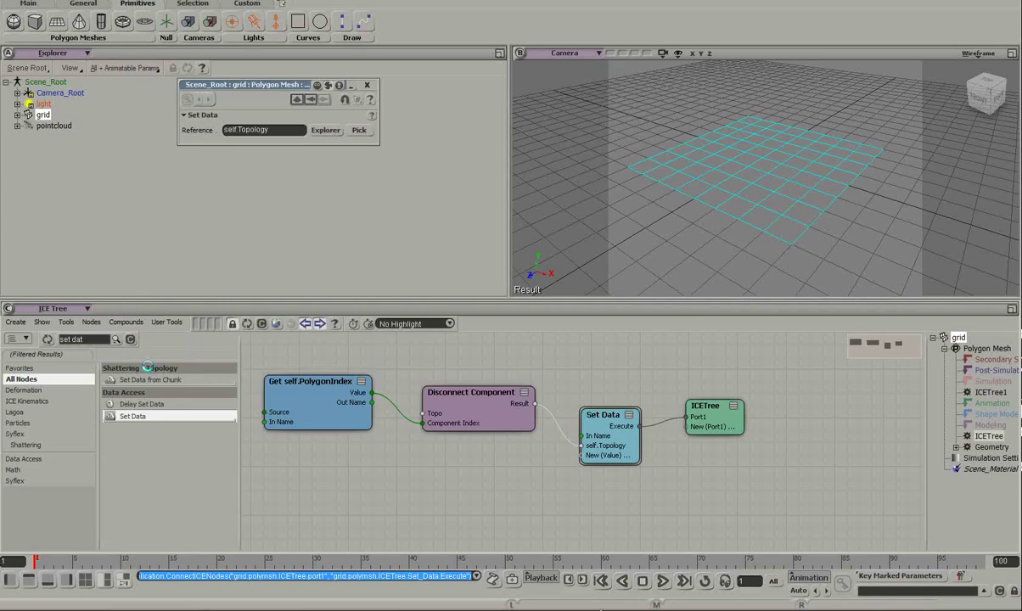
pyautogui.click(319, 146)
pyautogui.click(611, 484)
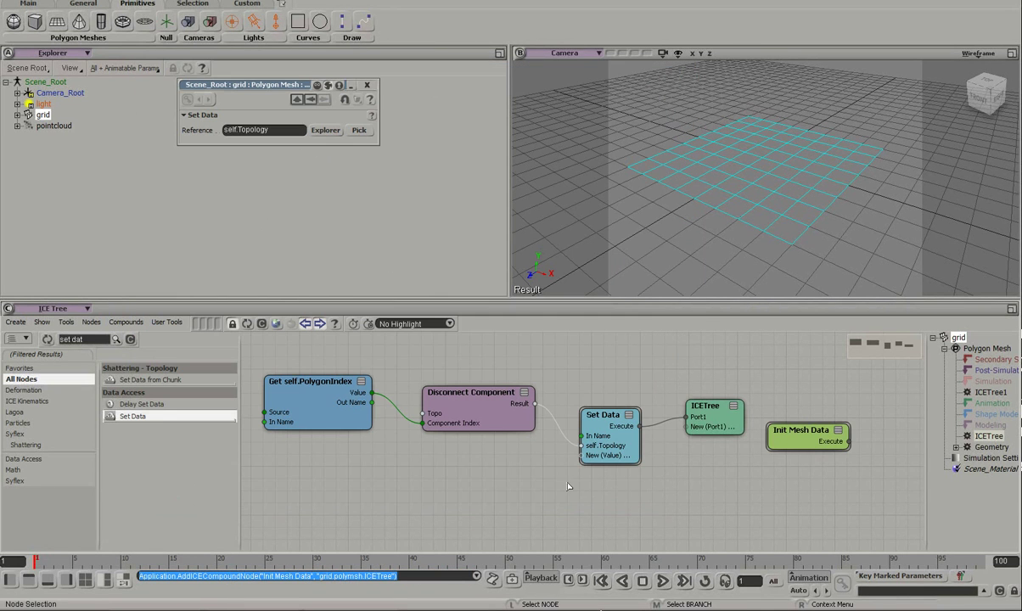
pyautogui.moveTo(777, 427); pyautogui.dragTo(588, 485)
pyautogui.moveTo(651, 498); pyautogui.dragTo(747, 466)
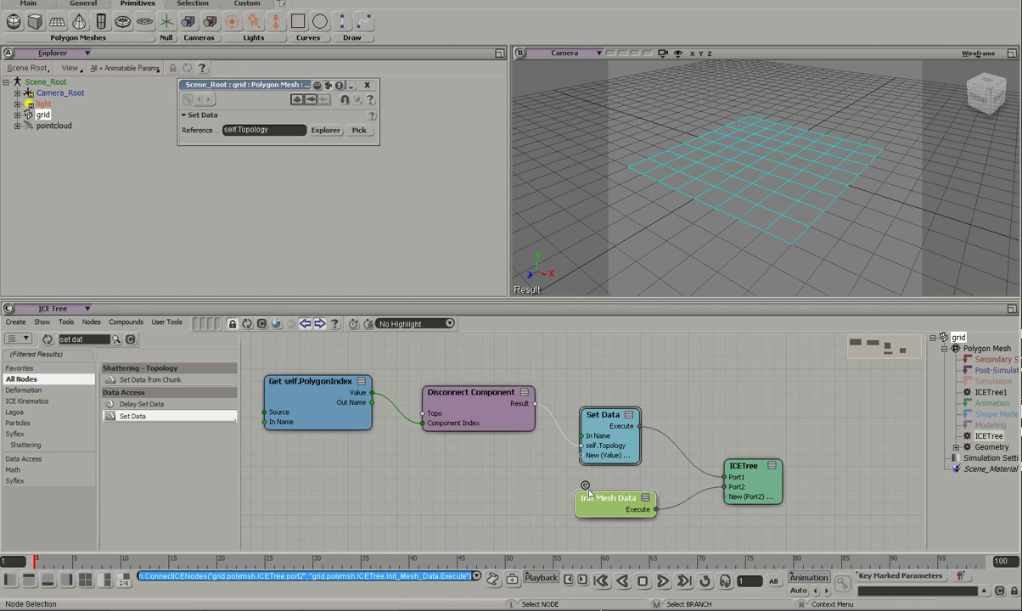
# Inspect and tidy the Init Mesh Data compound's internals, then switch to ICETree1
pyautogui.click(579, 473)
pyautogui.moveTo(556, 391); pyautogui.dragTo(583, 393)
pyautogui.moveTo(457, 474); pyautogui.dragTo(449, 482)
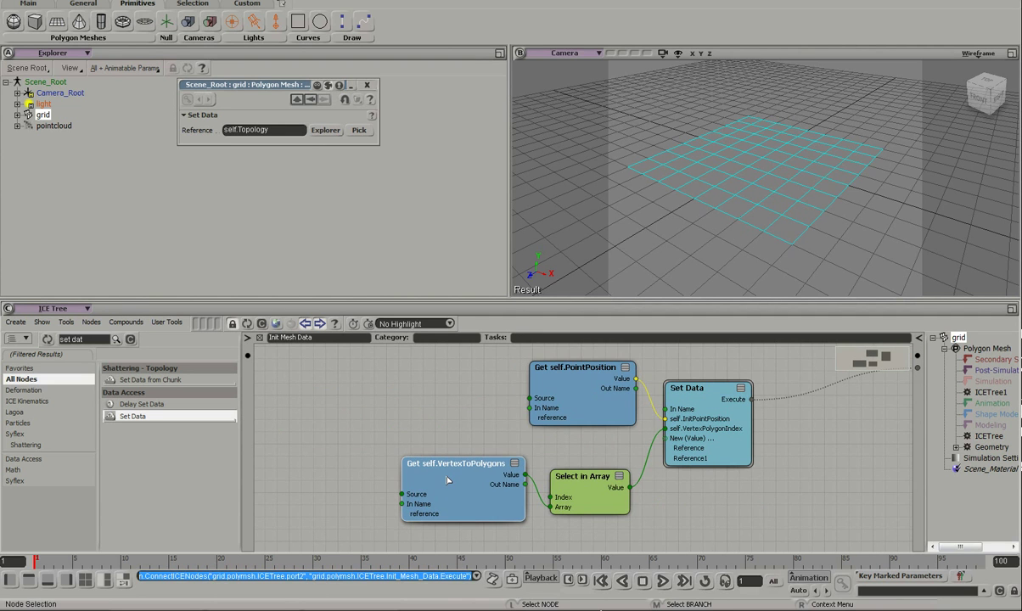
pyautogui.click(259, 338)
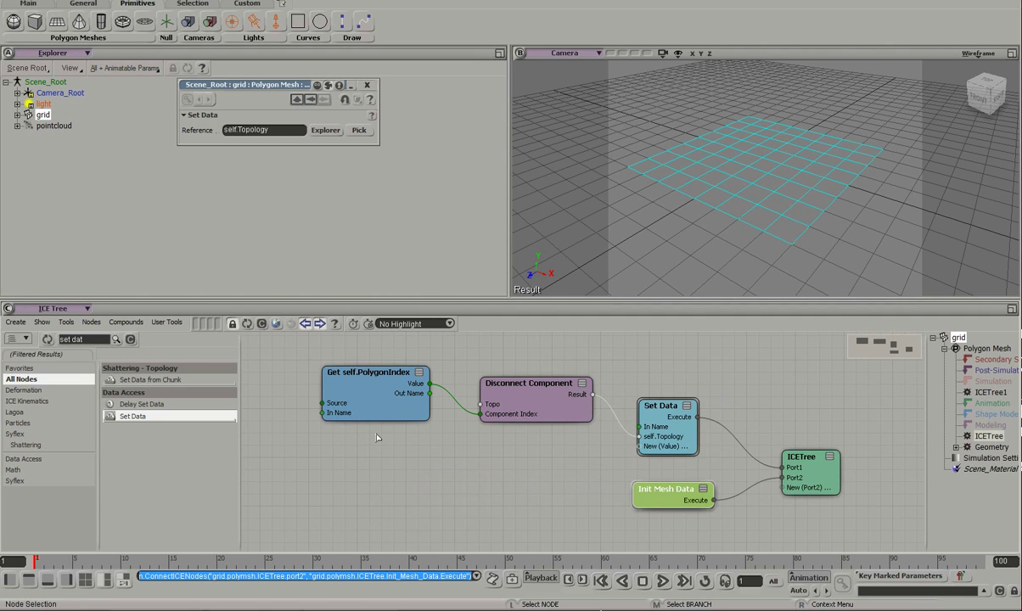
pyautogui.click(990, 393)
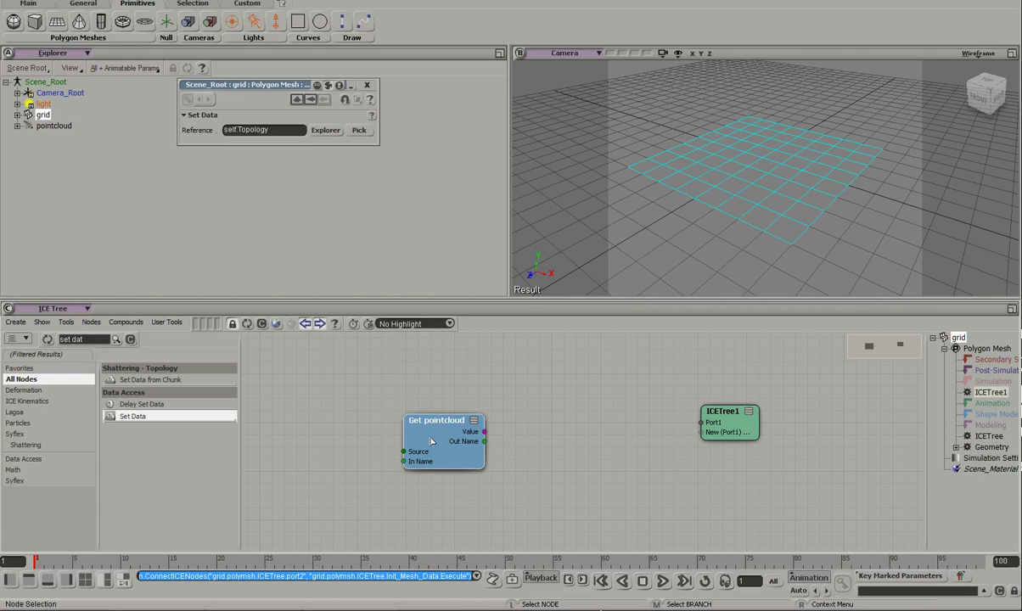
# Import the BindMeshToParticles compound and place it between Get pointcloud and ICETree1
pyautogui.moveTo(424, 420); pyautogui.dragTo(366, 388)
pyautogui.click(126, 322)
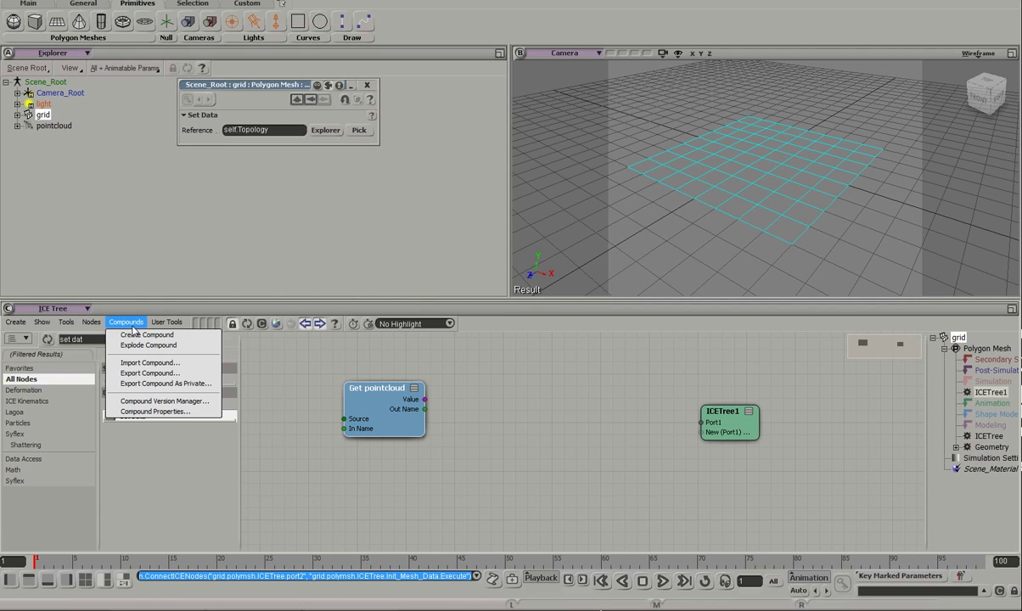
pyautogui.click(166, 364)
pyautogui.click(345, 136)
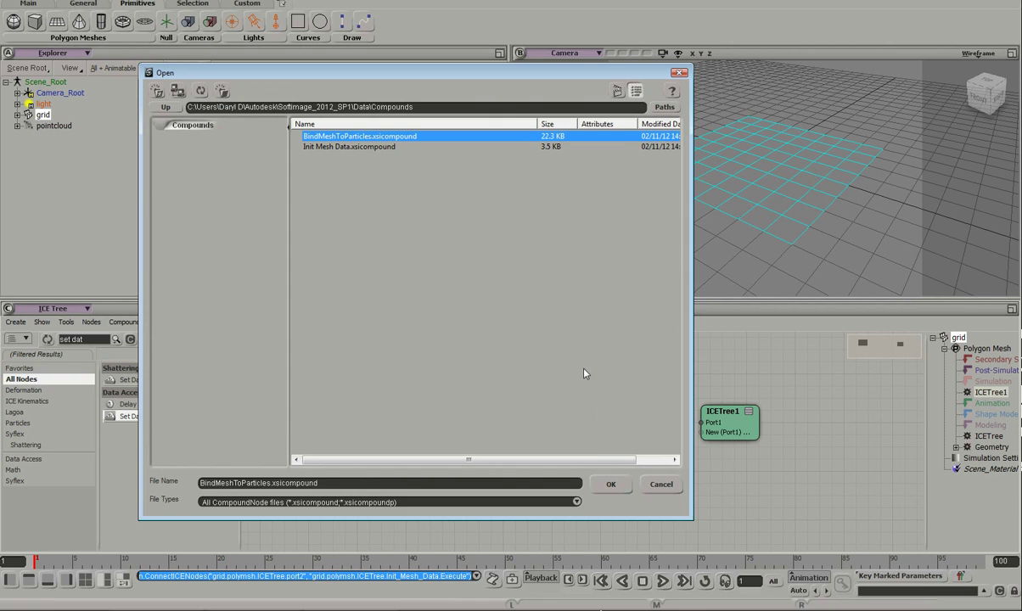
pyautogui.click(611, 484)
pyautogui.moveTo(630, 519); pyautogui.dragTo(542, 440)
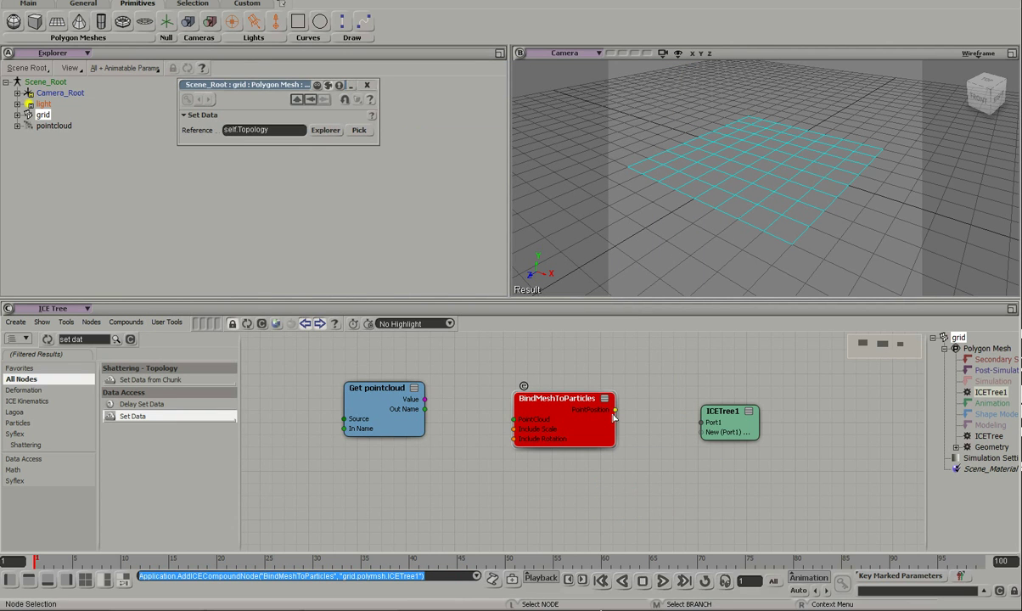
# Wire Get pointcloud → BindMeshToParticles → new Set Data → ICETree1 Port1
pyautogui.moveTo(132, 416); pyautogui.dragTo(650, 426)
pyautogui.moveTo(582, 420); pyautogui.dragTo(643, 428)
pyautogui.moveTo(715, 427); pyautogui.dragTo(733, 427)
pyautogui.moveTo(727, 408); pyautogui.dragTo(653, 388)
pyautogui.moveTo(424, 409); pyautogui.dragTo(501, 418)
# Set the Set Data reference to self.PointPosition, then select the pointcloud
pyautogui.click(690, 437)
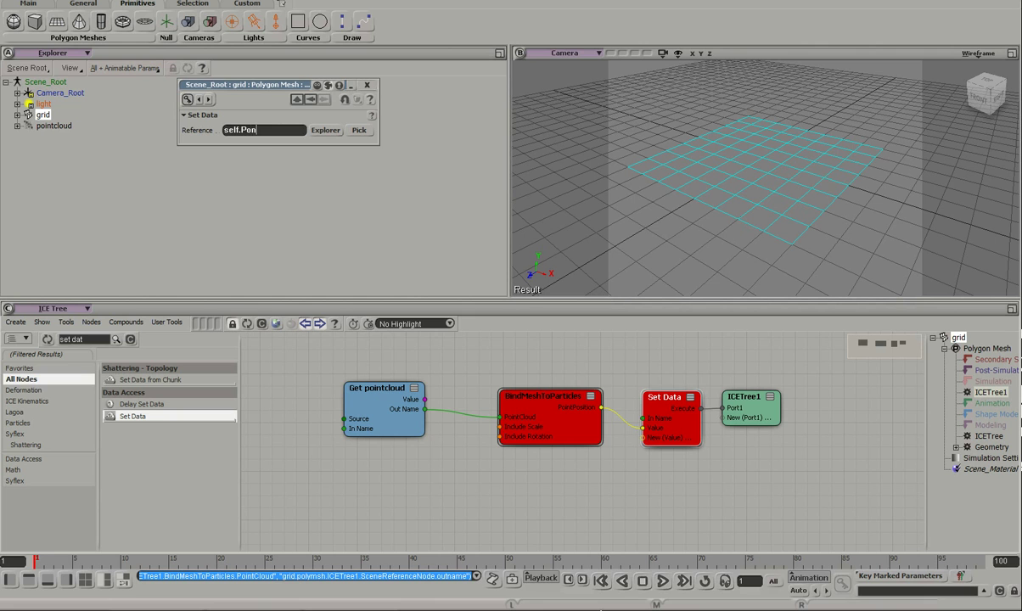
pyautogui.click(263, 130)
pyautogui.write('self.PointPosition')
pyautogui.press('Return')
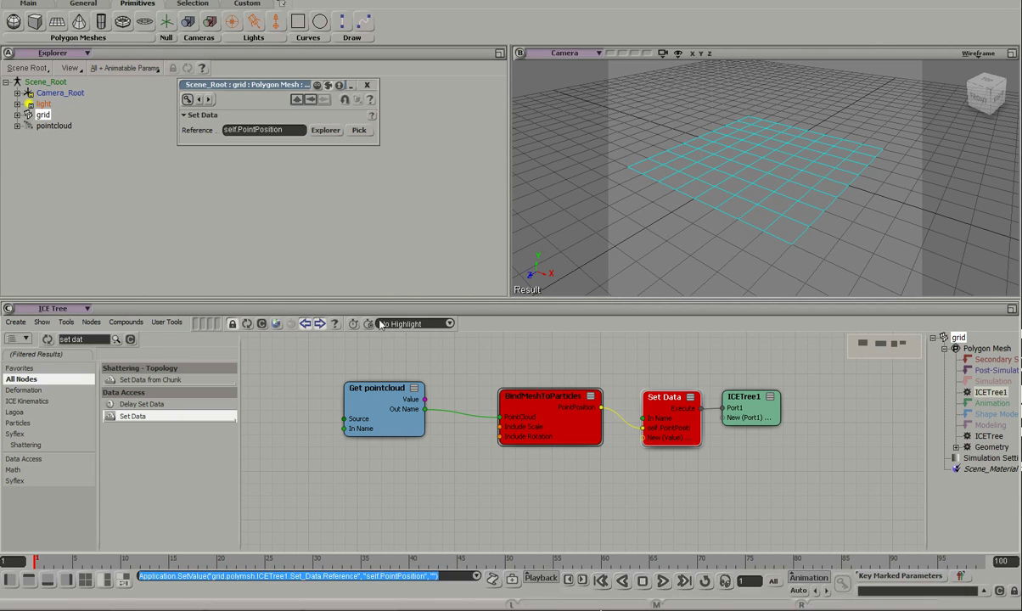
pyautogui.click(53, 126)
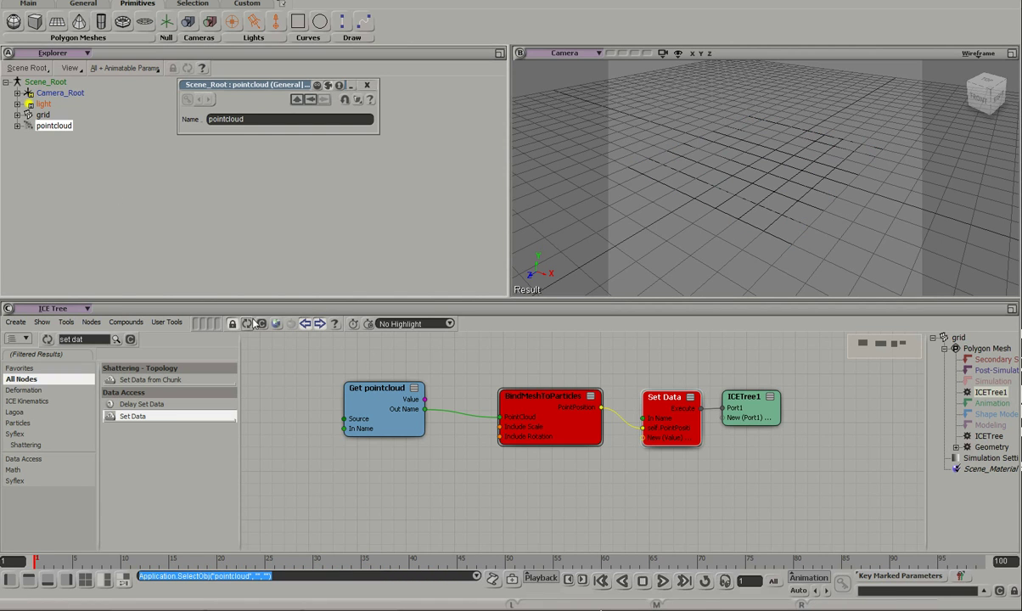
# Delete the leftover Get grid node and replace the old ICE tree with a simulated ICETree1
pyautogui.click(497, 420)
pyautogui.press('Delete')
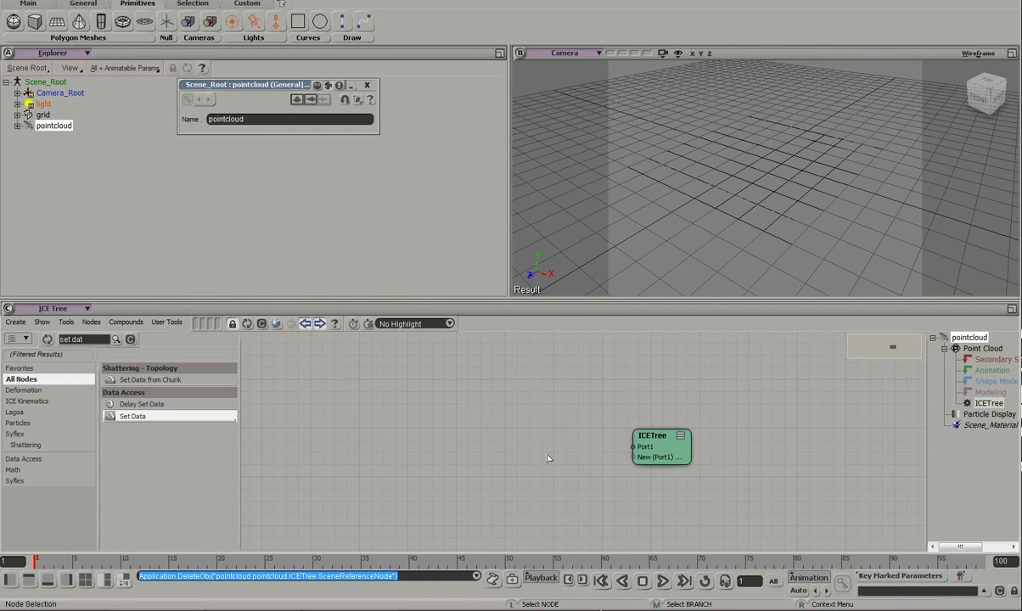
pyautogui.click(15, 322)
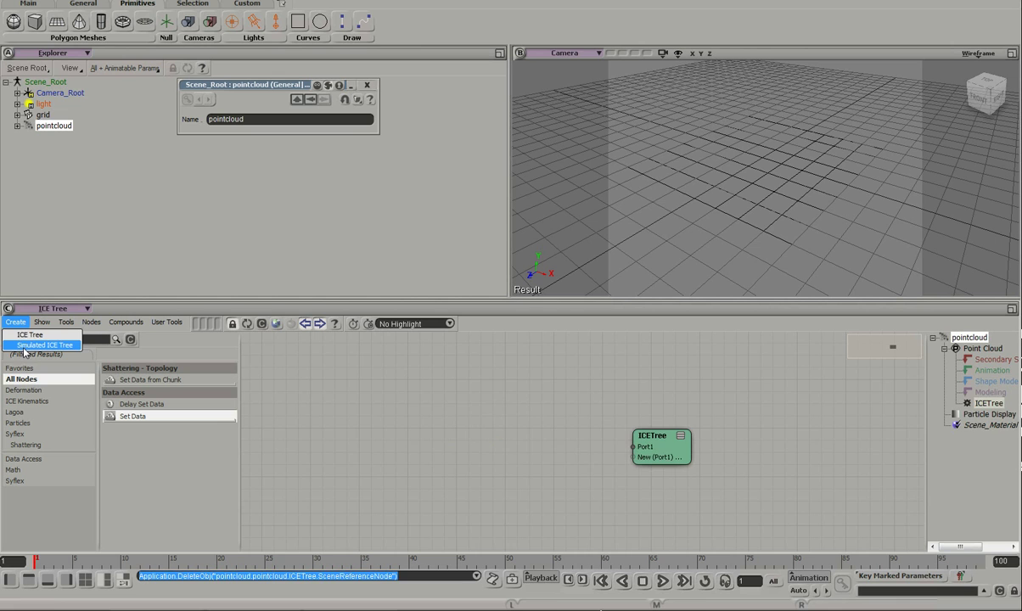
pyautogui.click(34, 343)
pyautogui.click(988, 436)
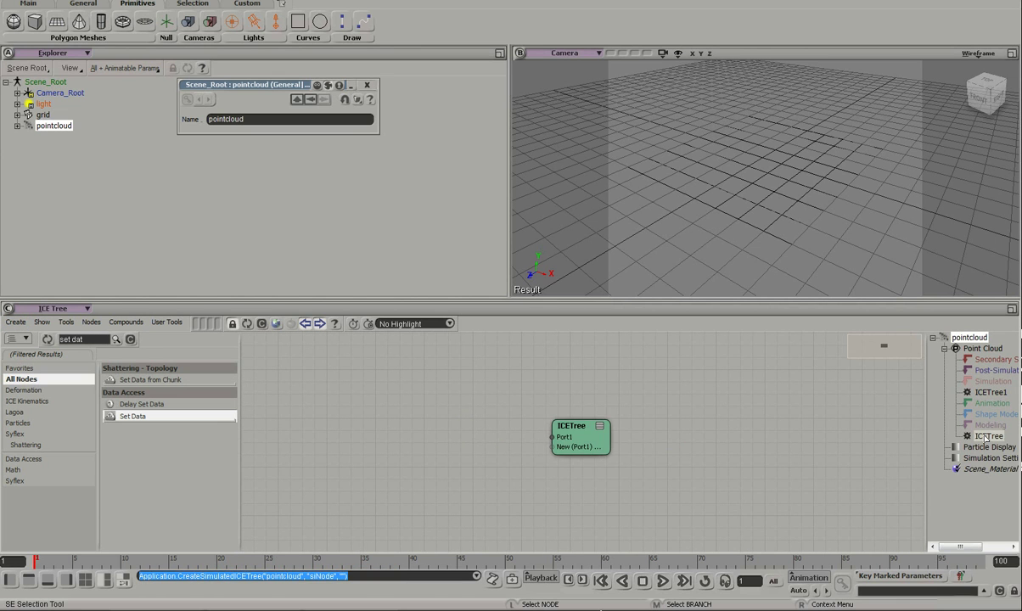
pyautogui.press('Delete')
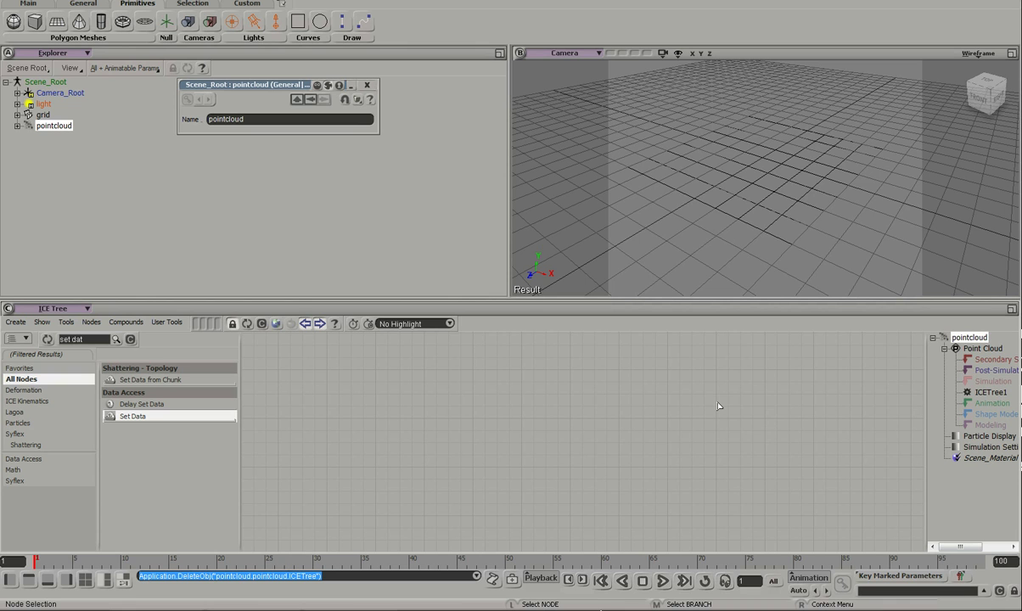
pyautogui.click(989, 392)
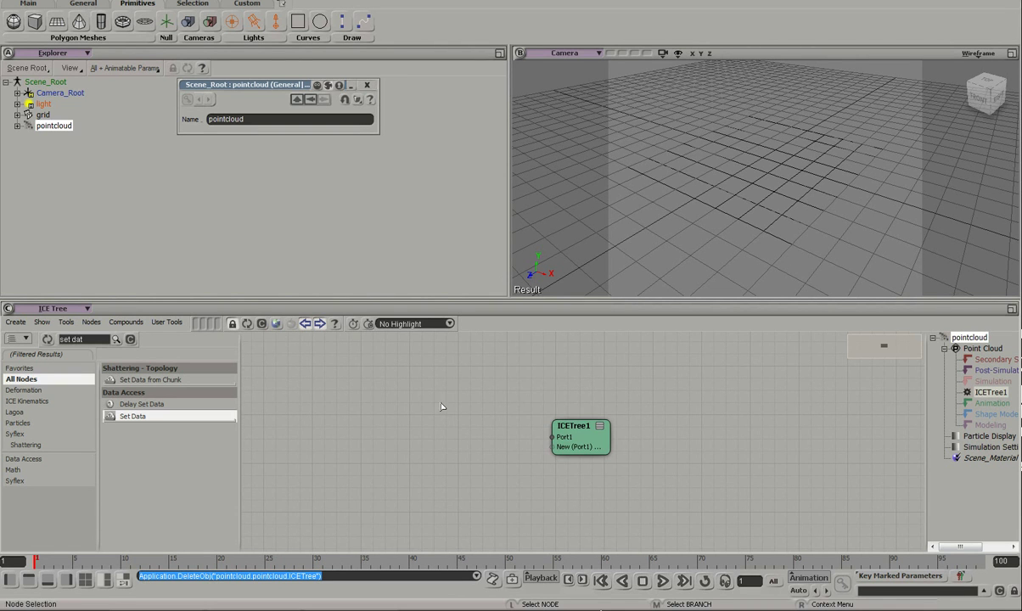
# Add Emit from Position into ICETree1, fed by a Get grid.PointPosition node
pyautogui.click(91, 340)
pyautogui.write('emit from')
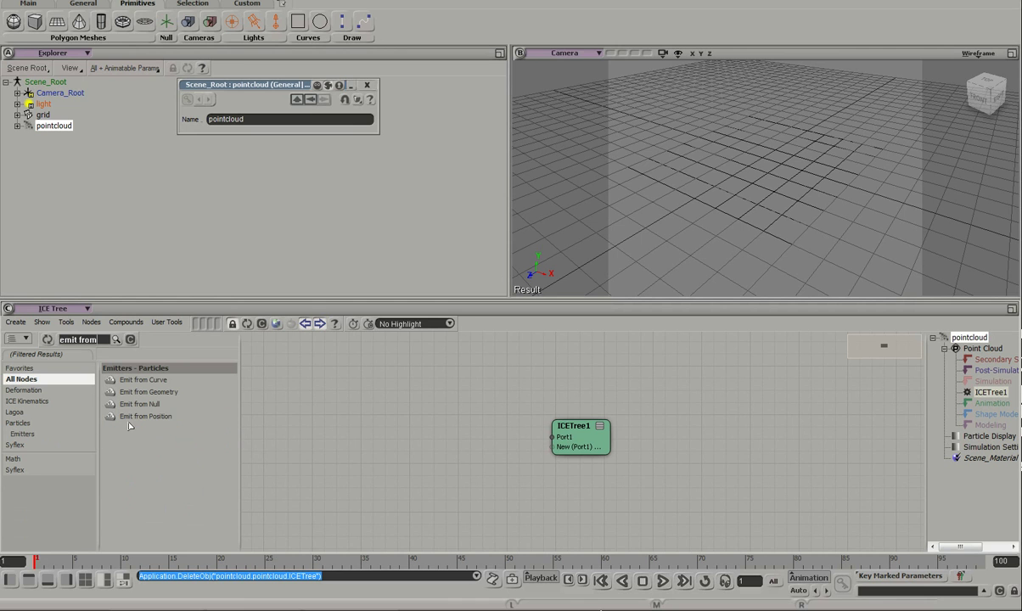
pyautogui.moveTo(140, 416); pyautogui.dragTo(553, 436)
pyautogui.moveTo(386, 410); pyautogui.dragTo(484, 381)
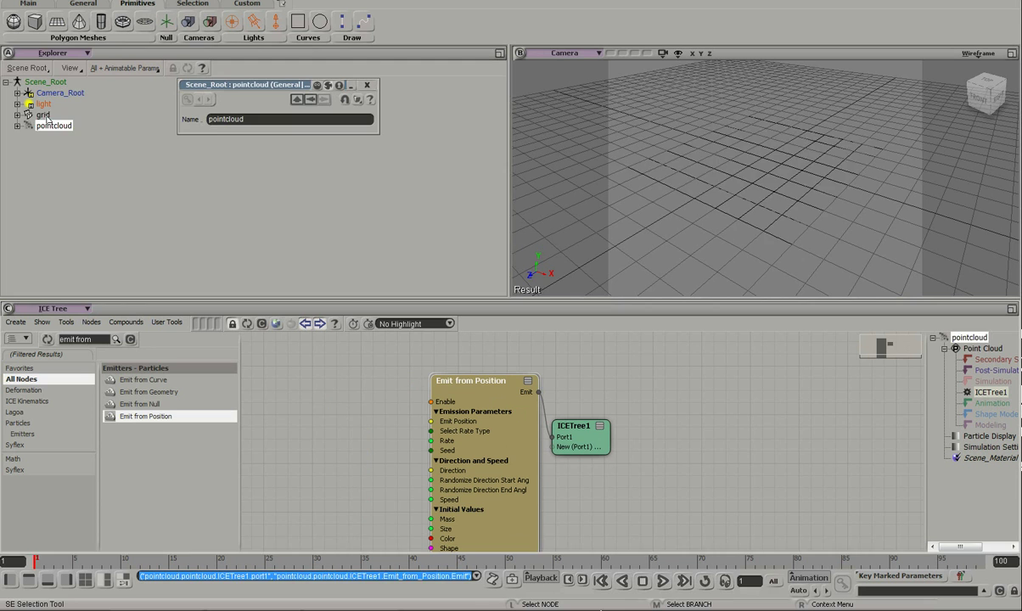
pyautogui.moveTo(42, 114); pyautogui.dragTo(303, 407)
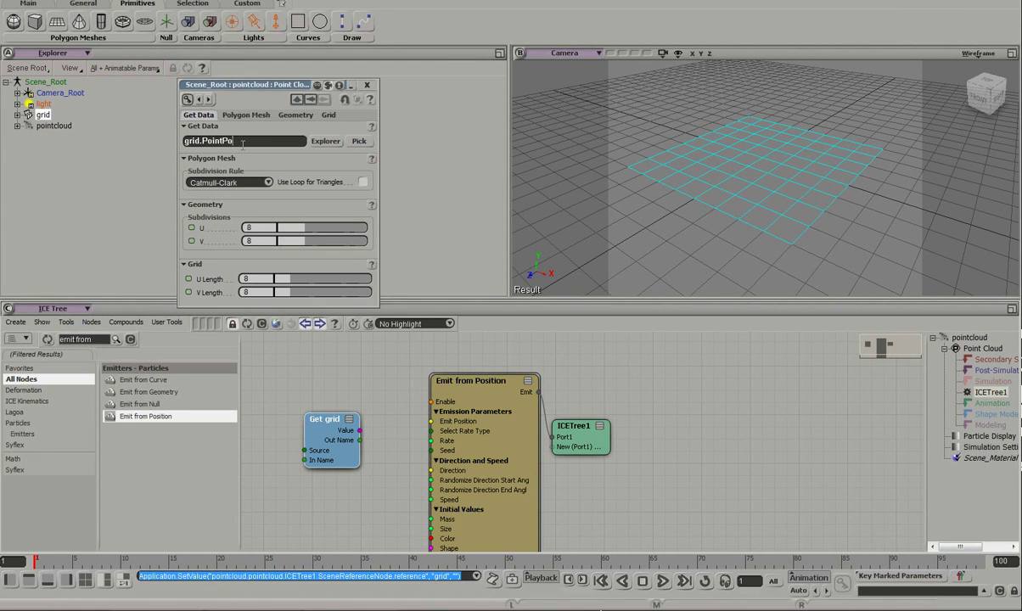
pyautogui.press('Return')
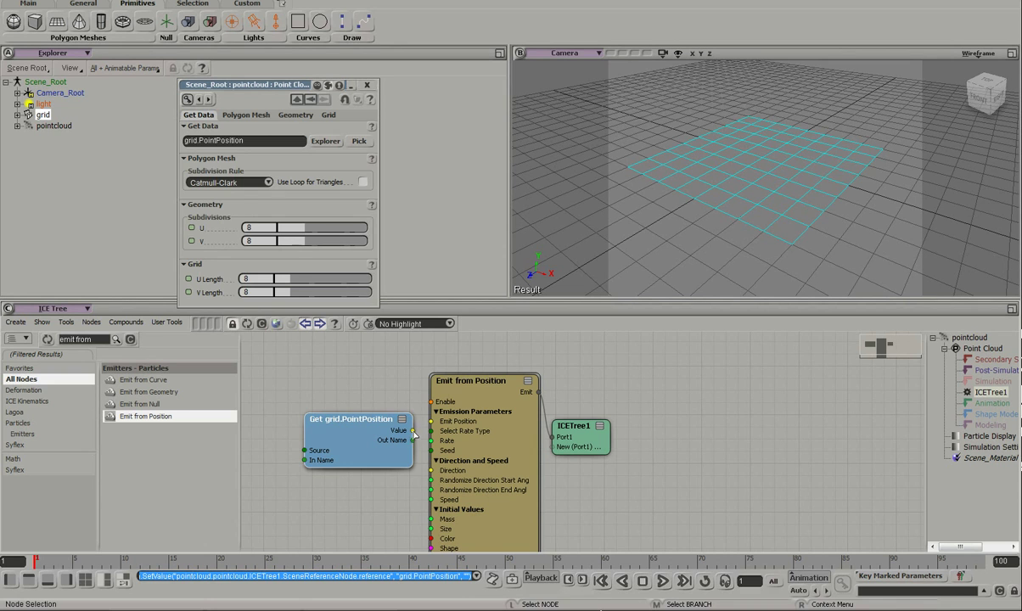
pyautogui.moveTo(413, 430); pyautogui.dragTo(442, 422)
# Set emission Rate to 1 as Total Number of Particles and Speed 0, then advance to frame 2
pyautogui.click(476, 391)
pyautogui.doubleClick(259, 170)
pyautogui.write('100')
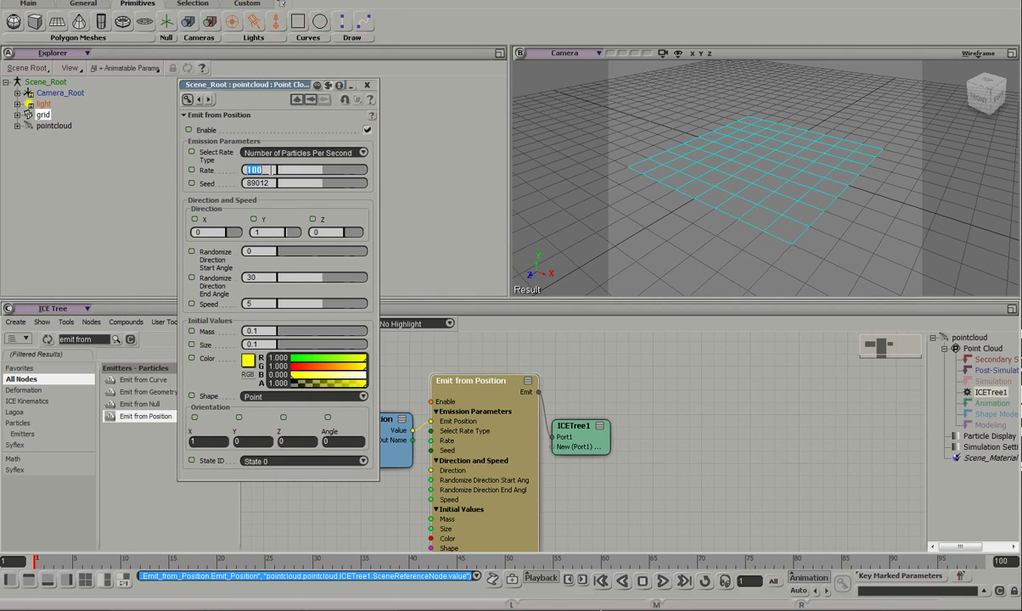
pyautogui.press('Return')
pyautogui.click(287, 152)
pyautogui.click(279, 163)
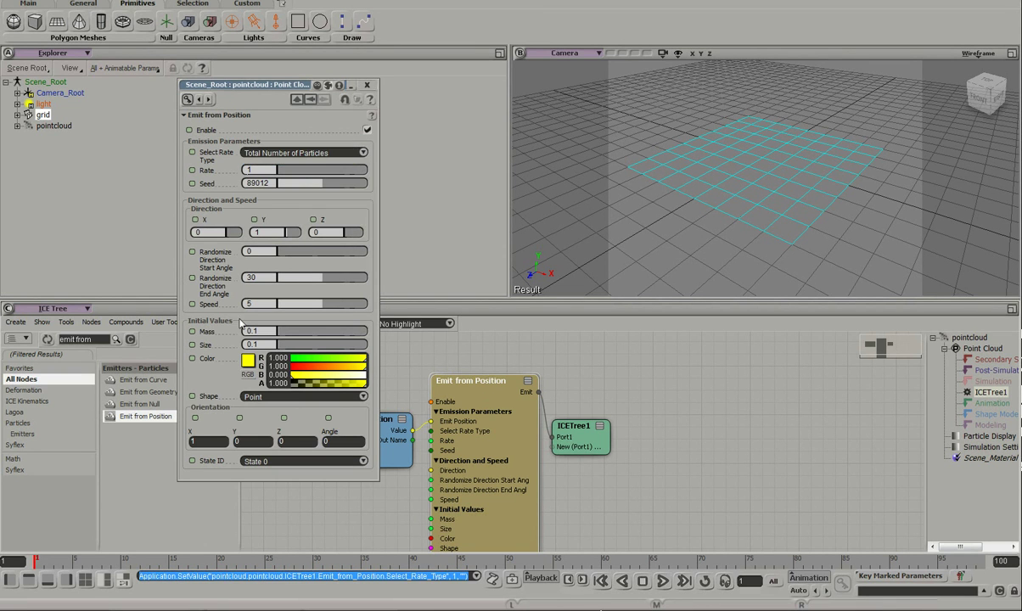
pyautogui.doubleClick(263, 302)
pyautogui.write('0')
pyautogui.press('Return')
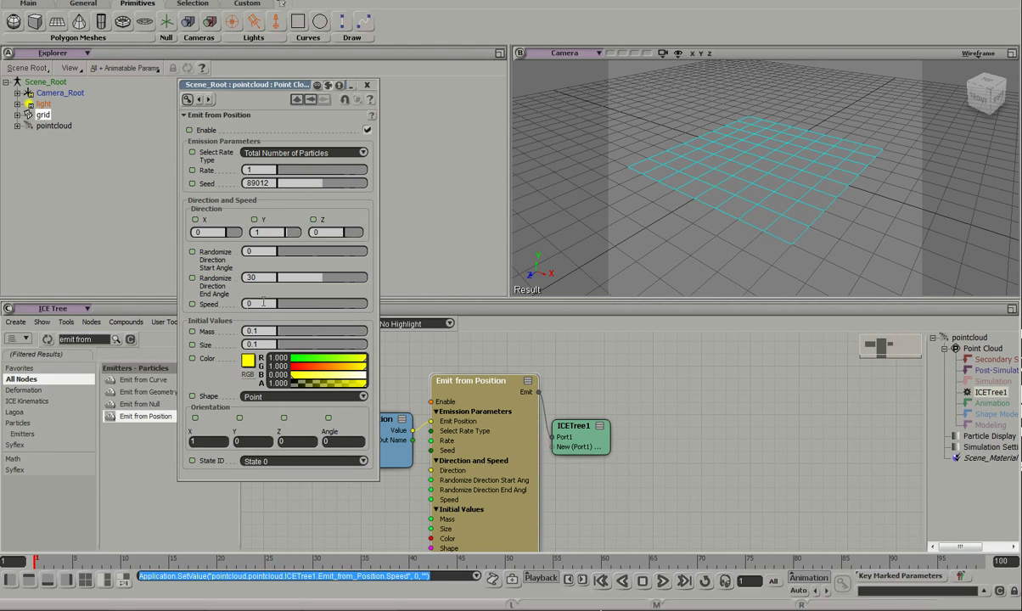
pyautogui.click(367, 85)
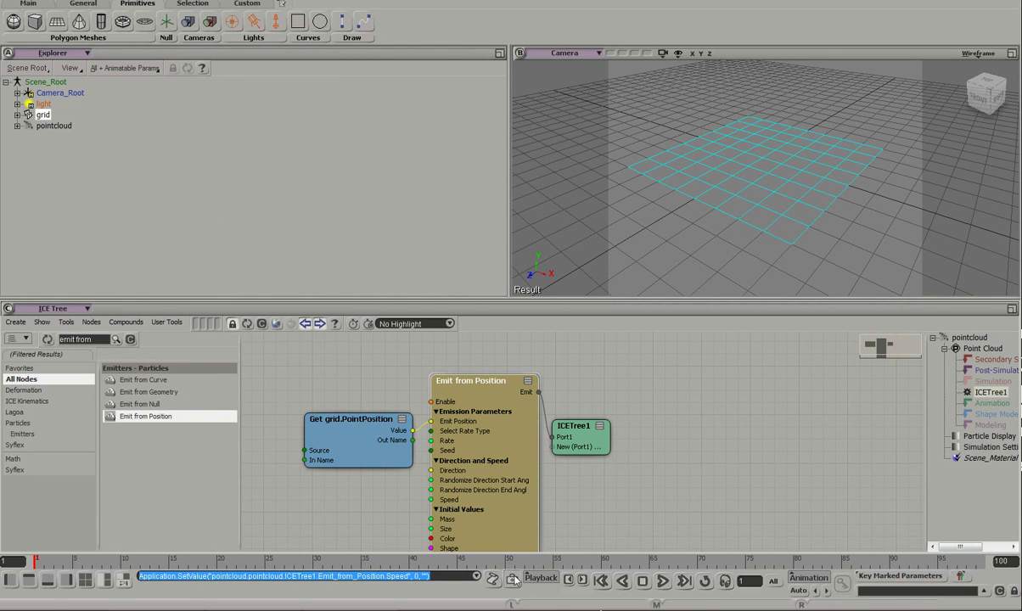
pyautogui.click(583, 580)
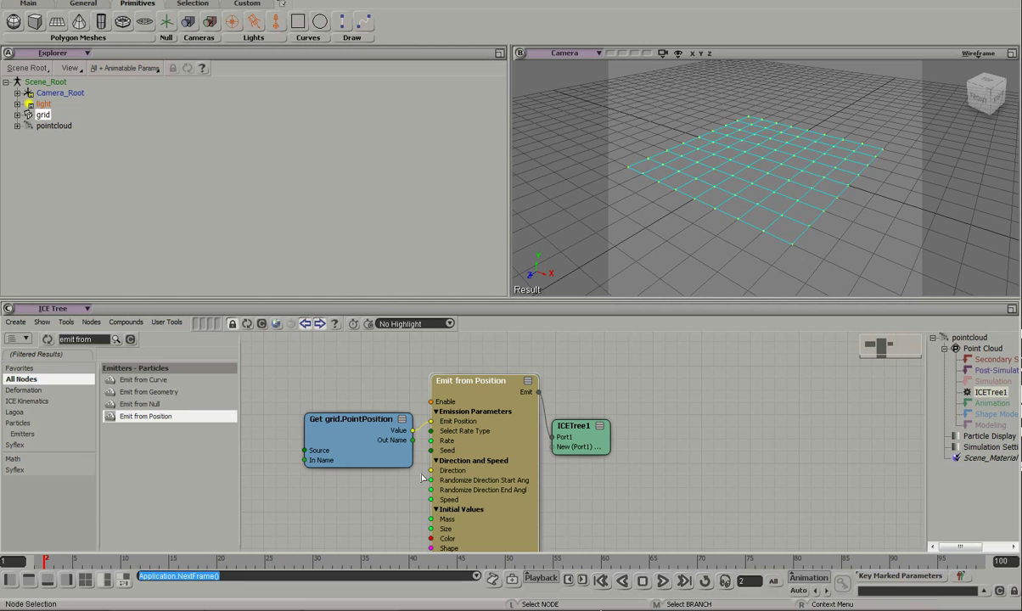
# Change the Get node reference from grid.PointPosition to grid.PolygonPosition and orbit to check the particles
pyautogui.doubleClick(348, 421)
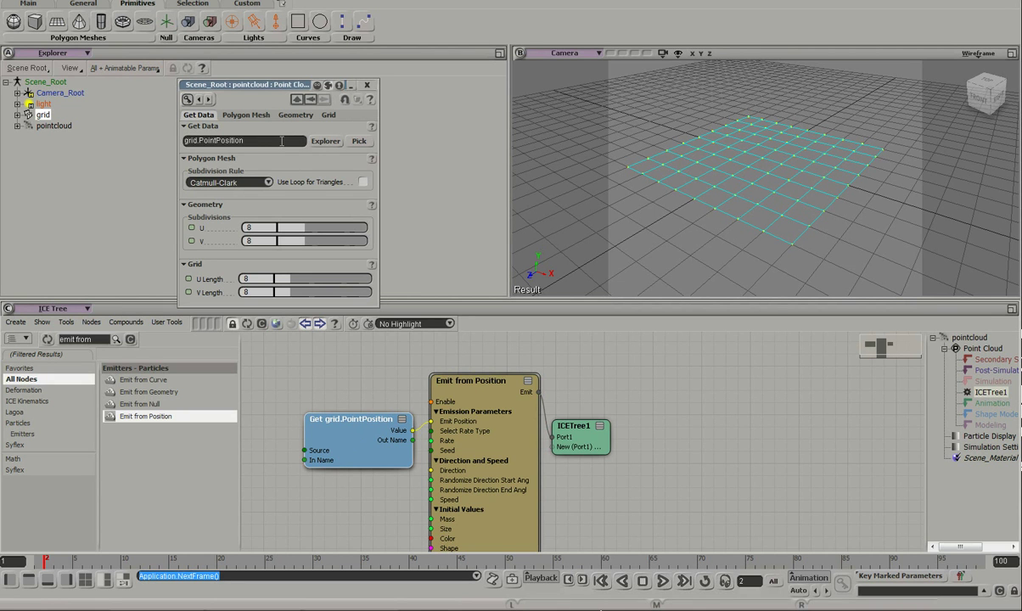
pyautogui.click(283, 140)
pyautogui.click(283, 140)
pyautogui.hotkey('shift', 'Right')
pyautogui.write('Poly')
pyautogui.write('gon')
pyautogui.press('Return')
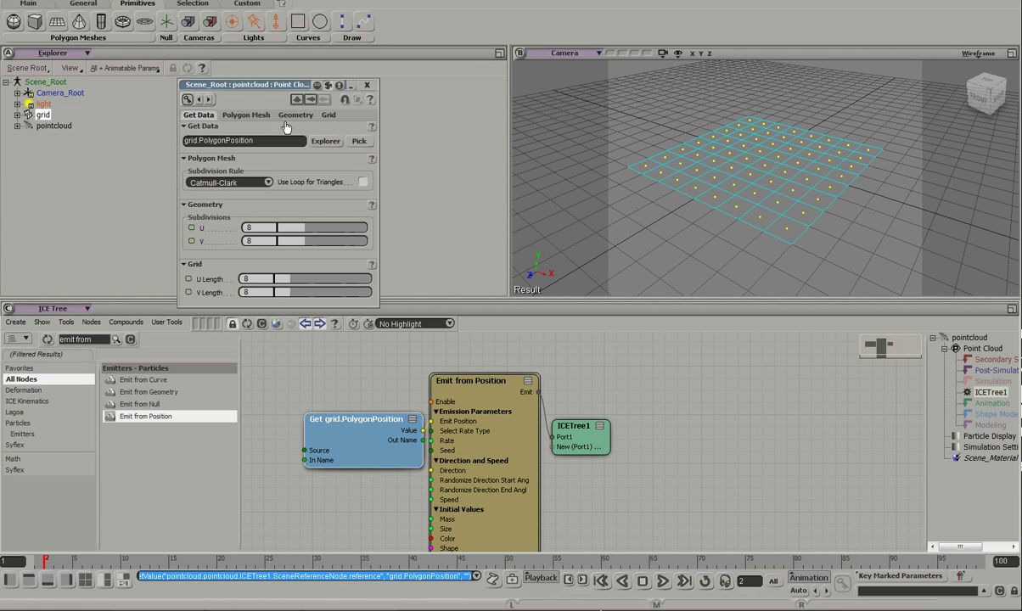
pyautogui.click(367, 85)
pyautogui.press('s')
pyautogui.moveTo(783, 165)
pyautogui.mouseDown(button='right')
pyautogui.moveTo(814, 171)
pyautogui.moveTo(767, 160)
pyautogui.moveTo(786, 175)
pyautogui.mouseUp(button='right')
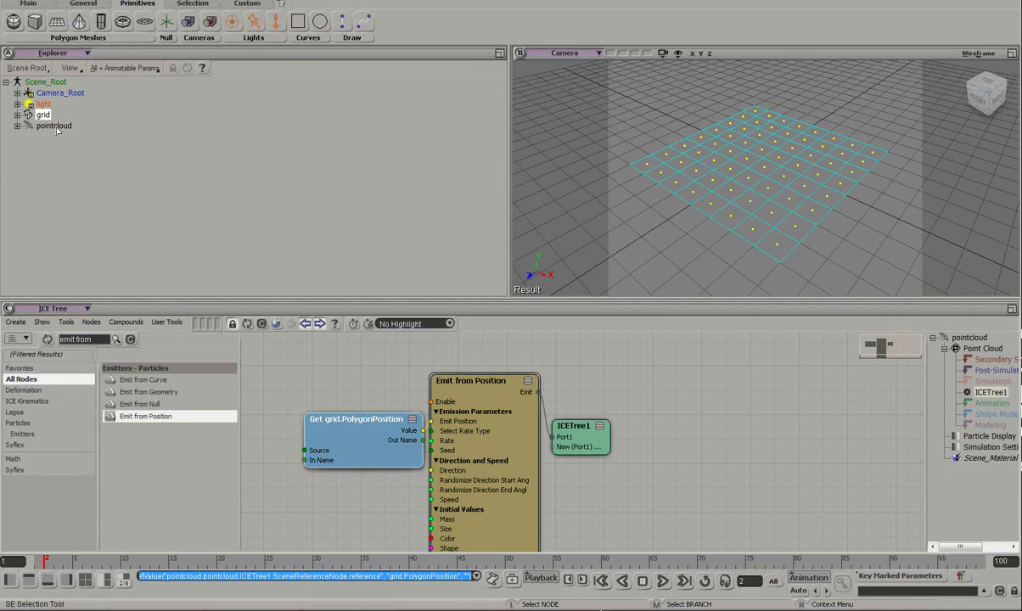
# Check the grid's BindMeshToParticles node, then line up Get grid, Emit from Position and ICETree1 in pointcloud's graph
pyautogui.click(247, 325)
pyautogui.moveTo(586, 462); pyautogui.dragTo(556, 443)
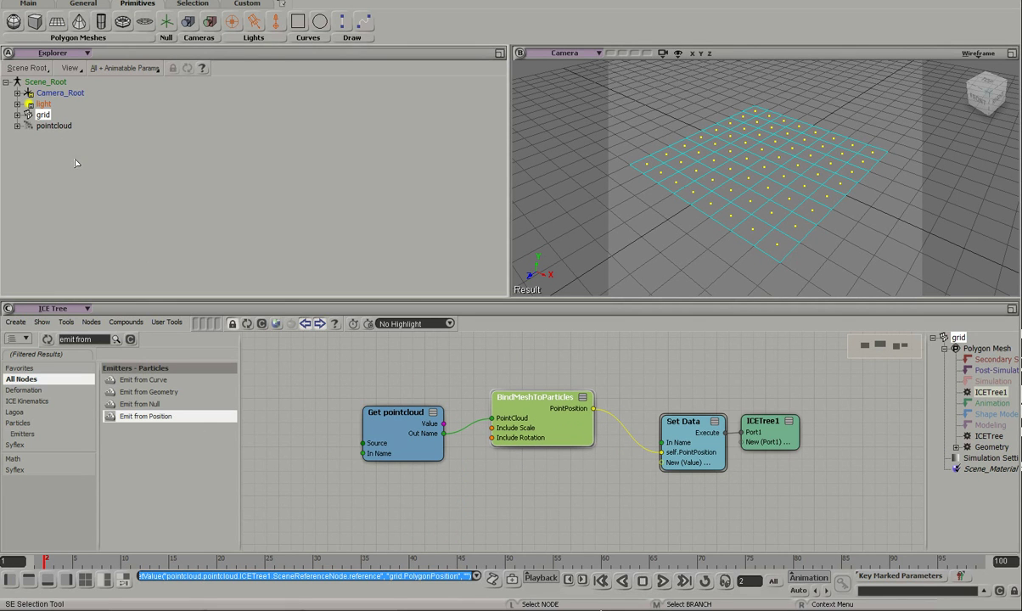
pyautogui.click(53, 126)
pyautogui.click(248, 324)
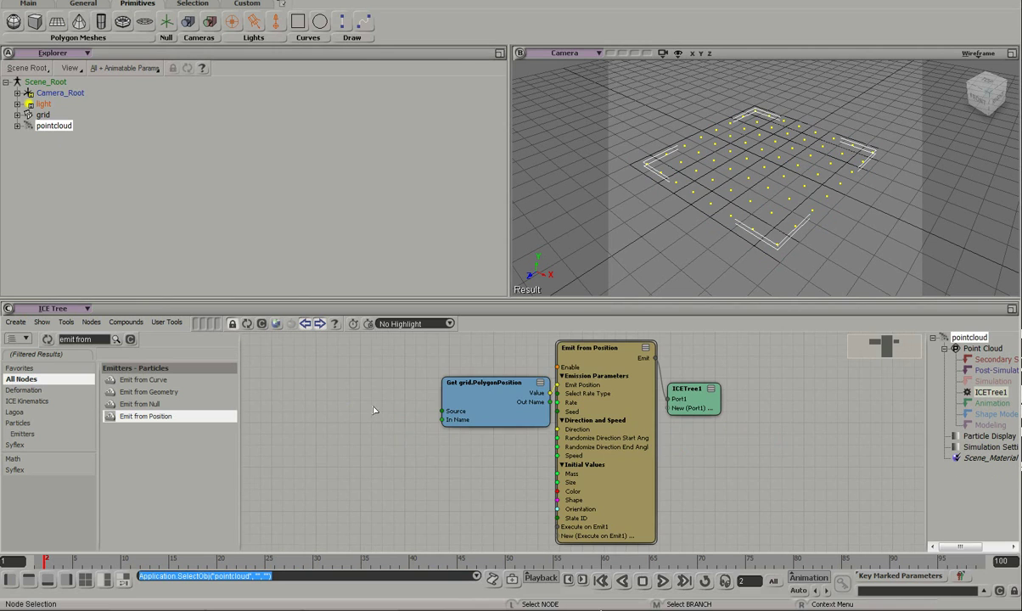
pyautogui.moveTo(544, 390); pyautogui.dragTo(516, 376)
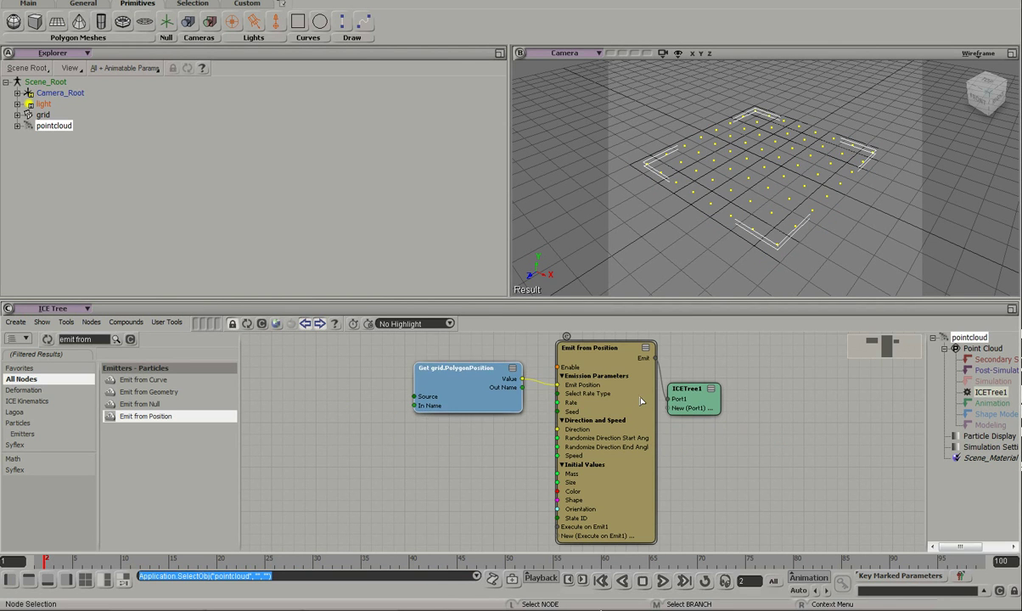
pyautogui.moveTo(605, 379); pyautogui.dragTo(586, 380)
pyautogui.moveTo(689, 406); pyautogui.dragTo(710, 401)
pyautogui.moveTo(614, 378); pyautogui.dragTo(628, 377)
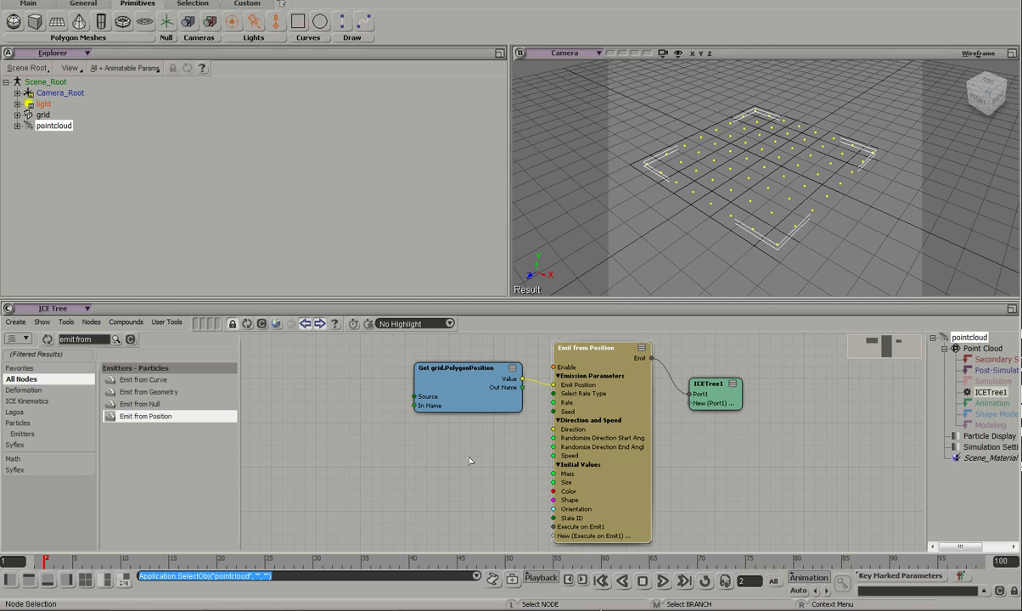
# Add Set Particle Position, Random Value and a Get Data node reading self.ID
pyautogui.moveTo(721, 445); pyautogui.dragTo(761, 434, button='middle')
pyautogui.click(104, 343)
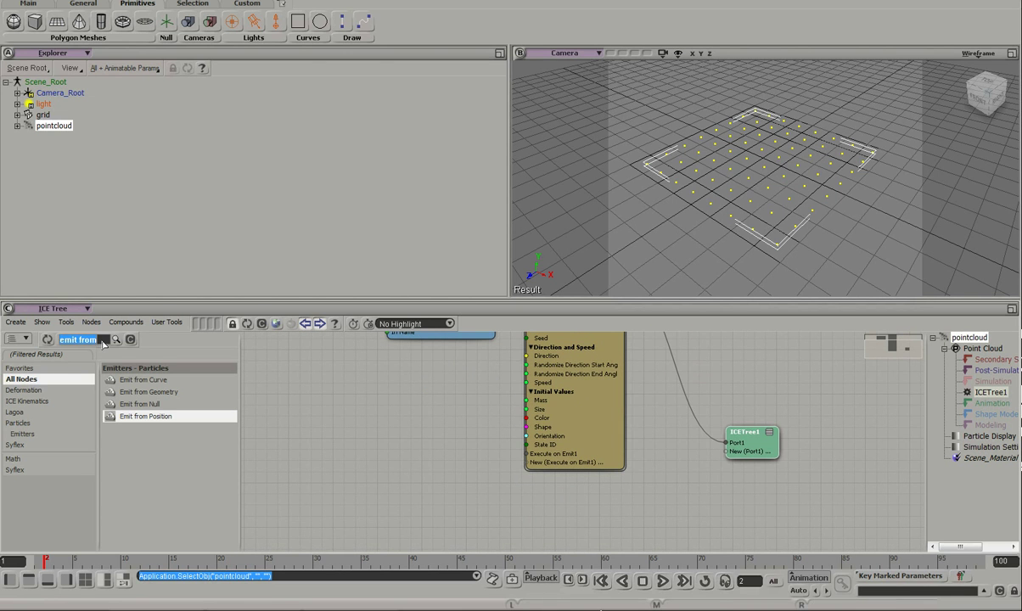
pyautogui.write('particle po')
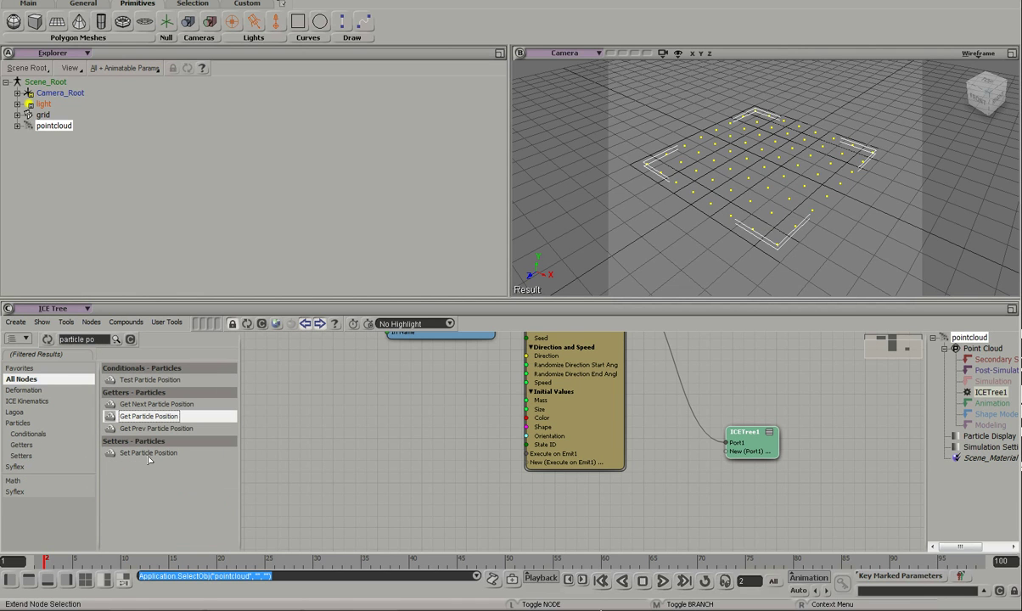
pyautogui.moveTo(149, 416); pyautogui.dragTo(435, 501)
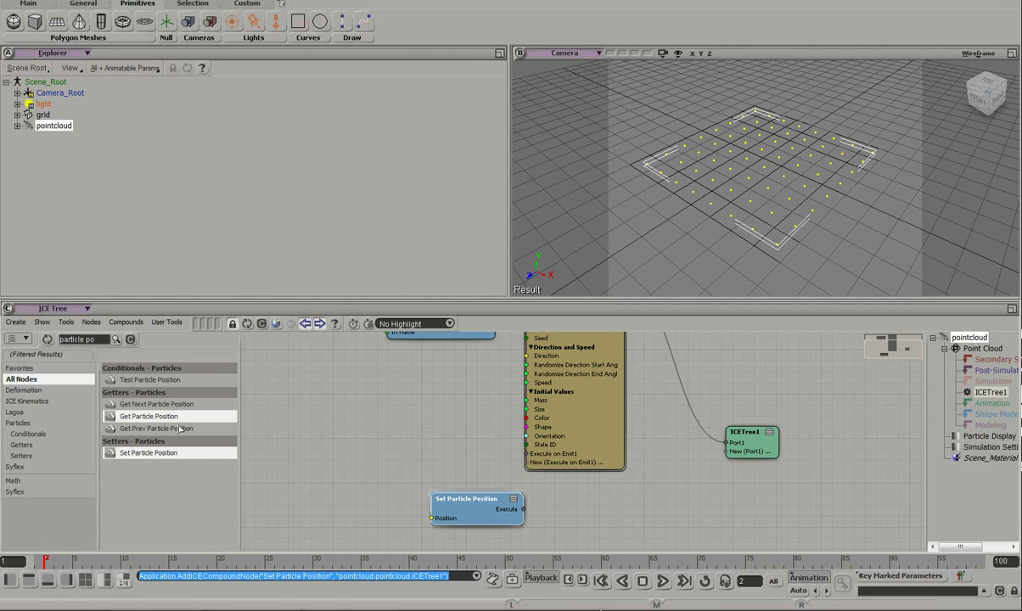
pyautogui.click(100, 339)
pyautogui.write('random va')
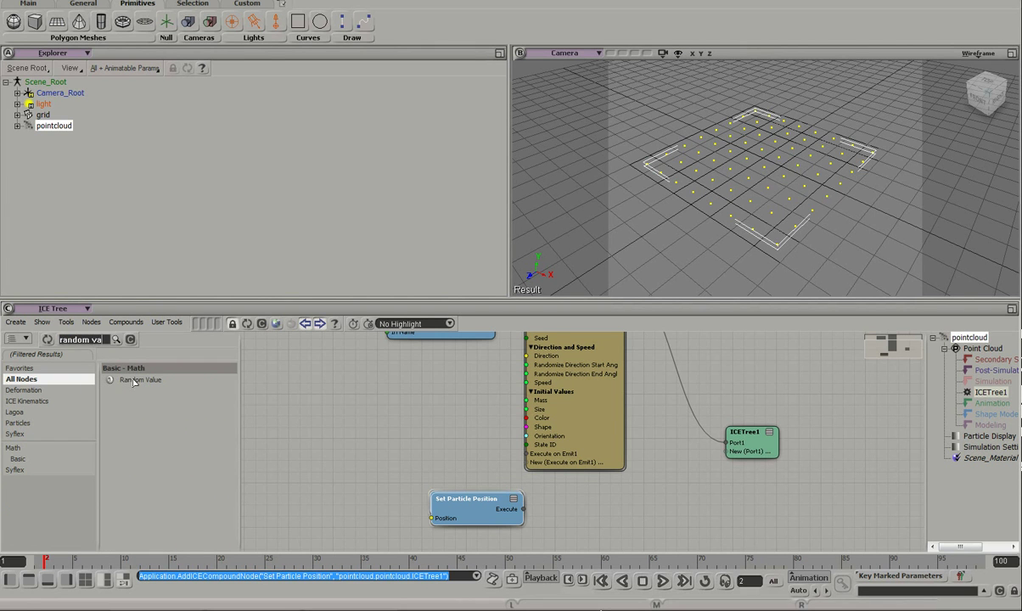
pyautogui.moveTo(133, 382); pyautogui.dragTo(283, 453)
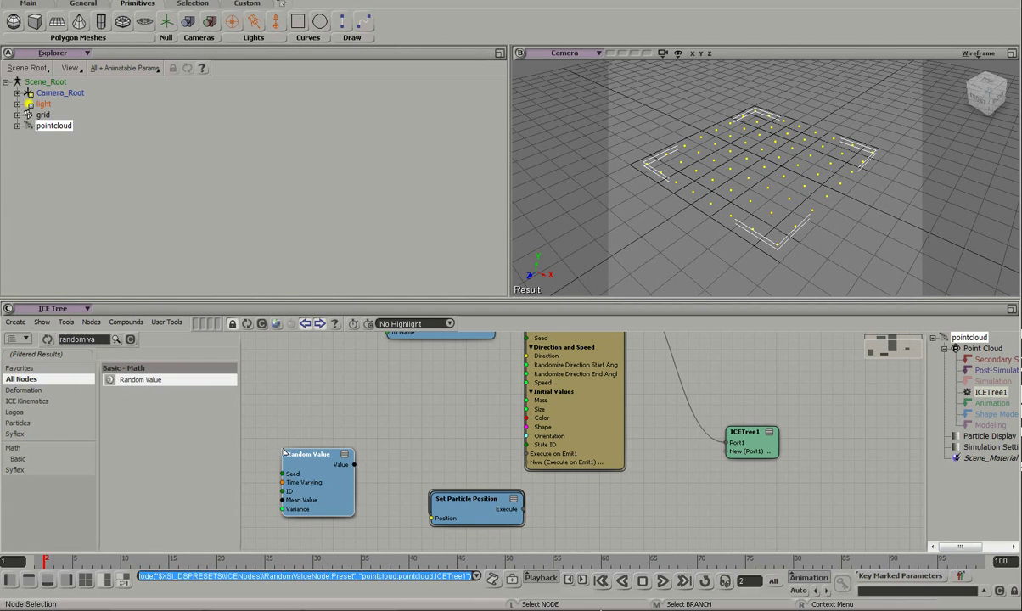
pyautogui.tripleClick(85, 340)
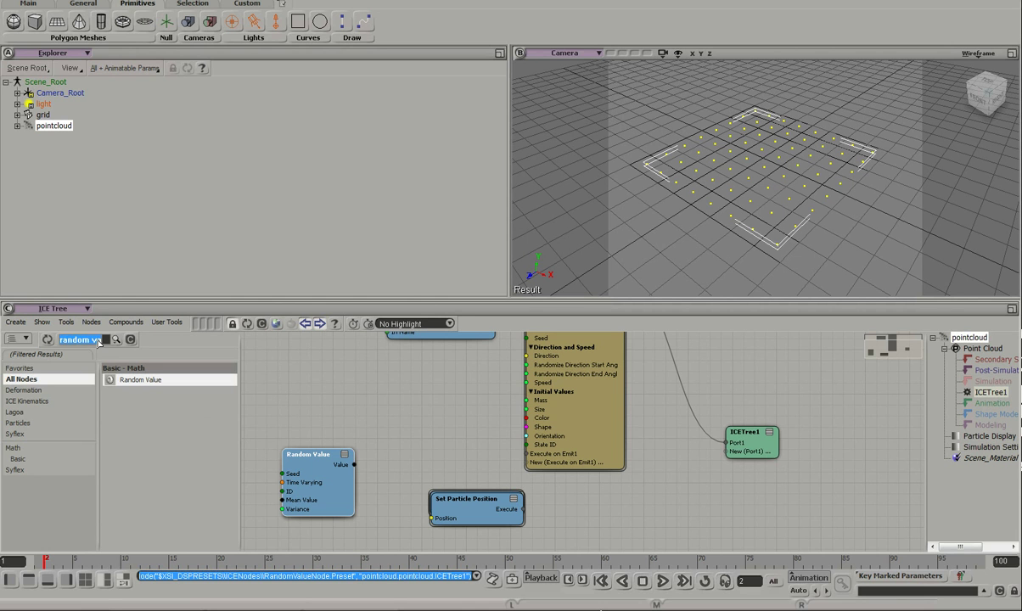
pyautogui.write('get data')
pyautogui.moveTo(132, 380); pyautogui.dragTo(316, 371)
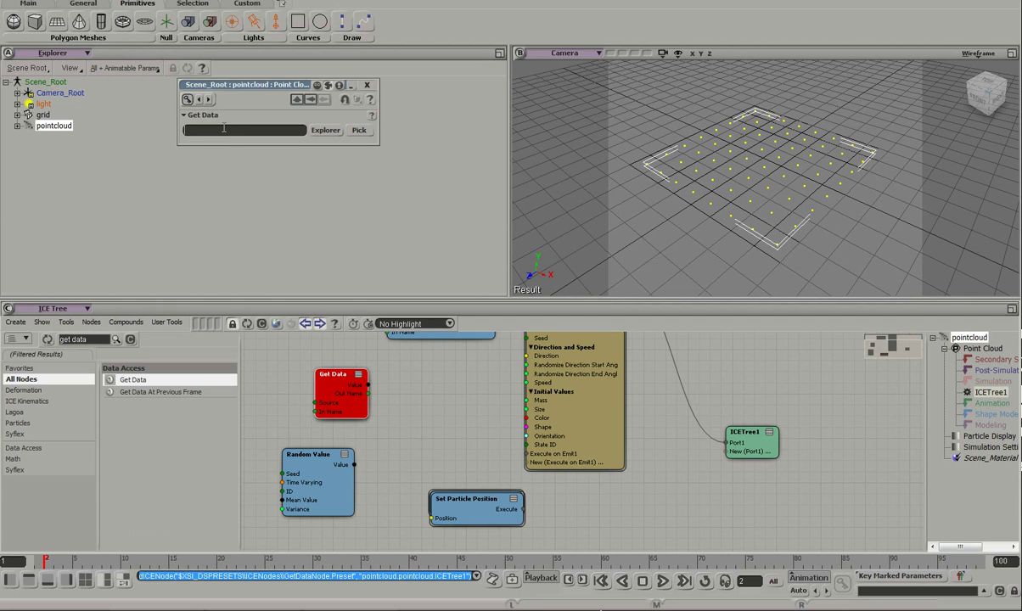
pyautogui.write('ID')
pyautogui.press('Return')
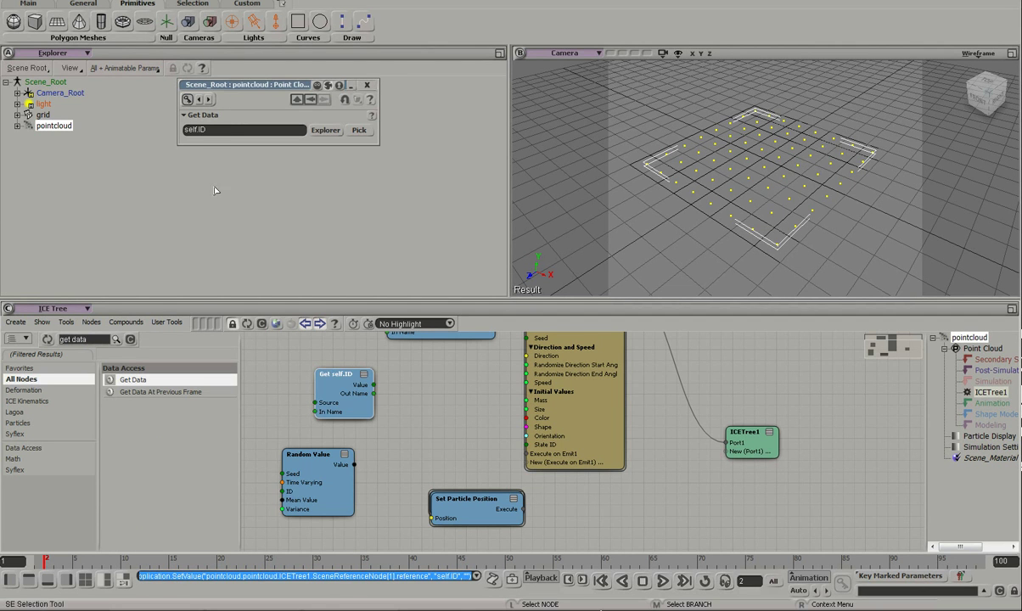
# Arrange the nodes and wire self.ID into Random Value, and Random Value into the particle Position
pyautogui.moveTo(331, 375); pyautogui.dragTo(284, 411)
pyautogui.moveTo(292, 484); pyautogui.dragTo(357, 442)
pyautogui.click(404, 440)
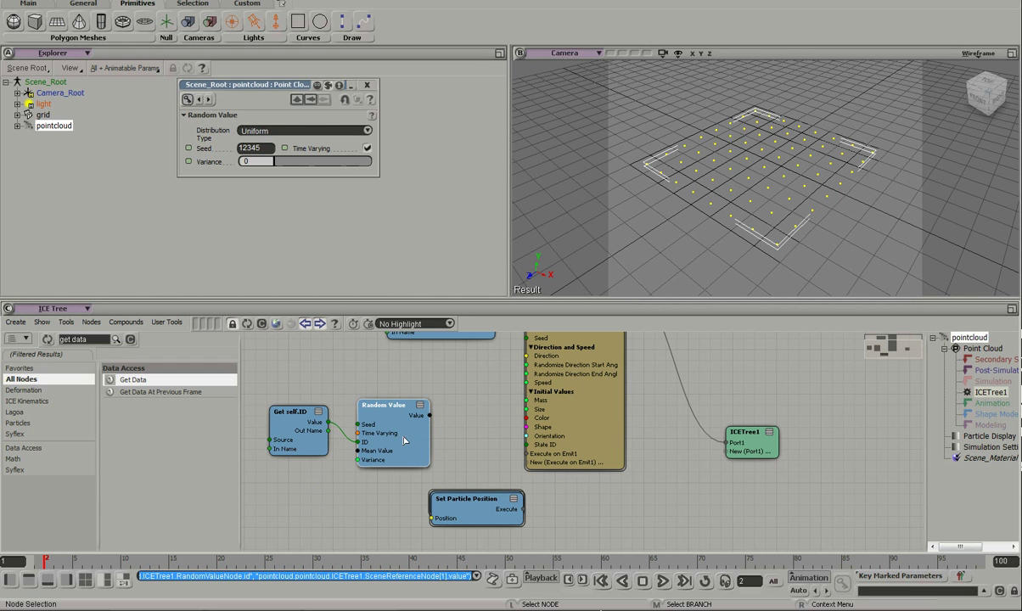
pyautogui.moveTo(471, 524); pyautogui.dragTo(591, 517)
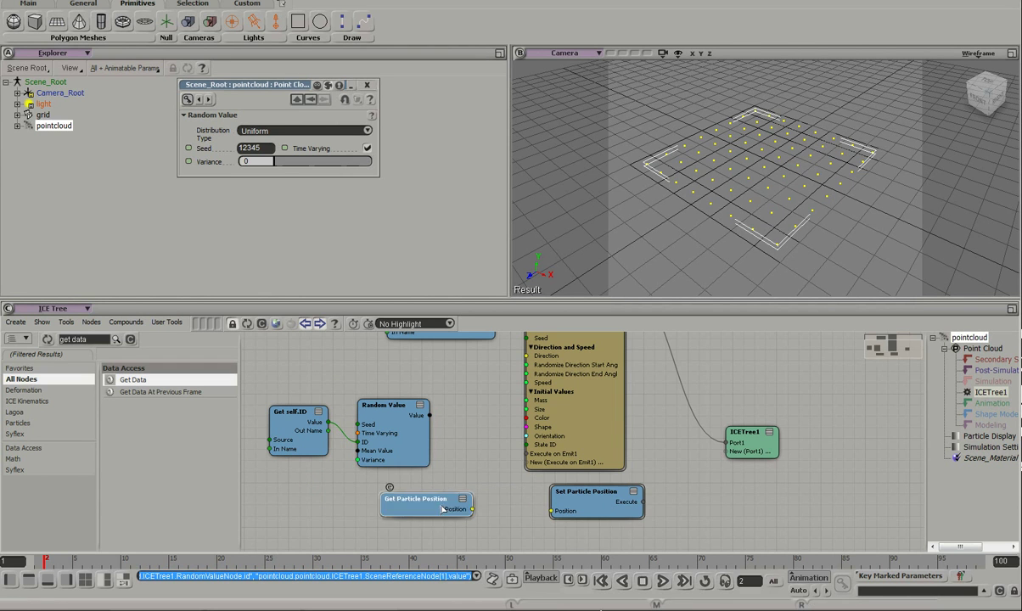
pyautogui.moveTo(437, 510); pyautogui.dragTo(332, 510)
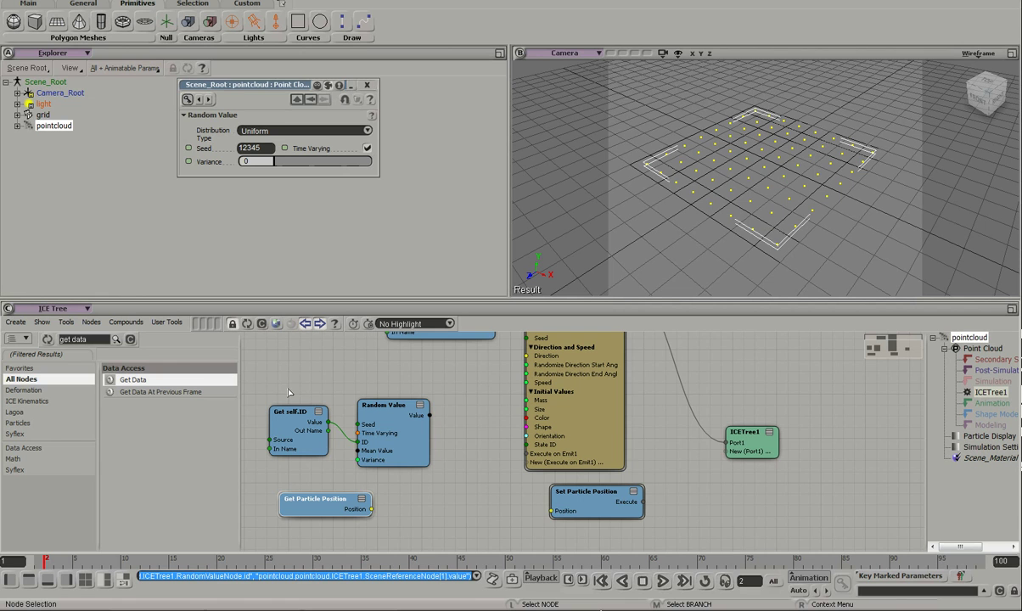
pyautogui.moveTo(377, 463); pyautogui.dragTo(416, 491)
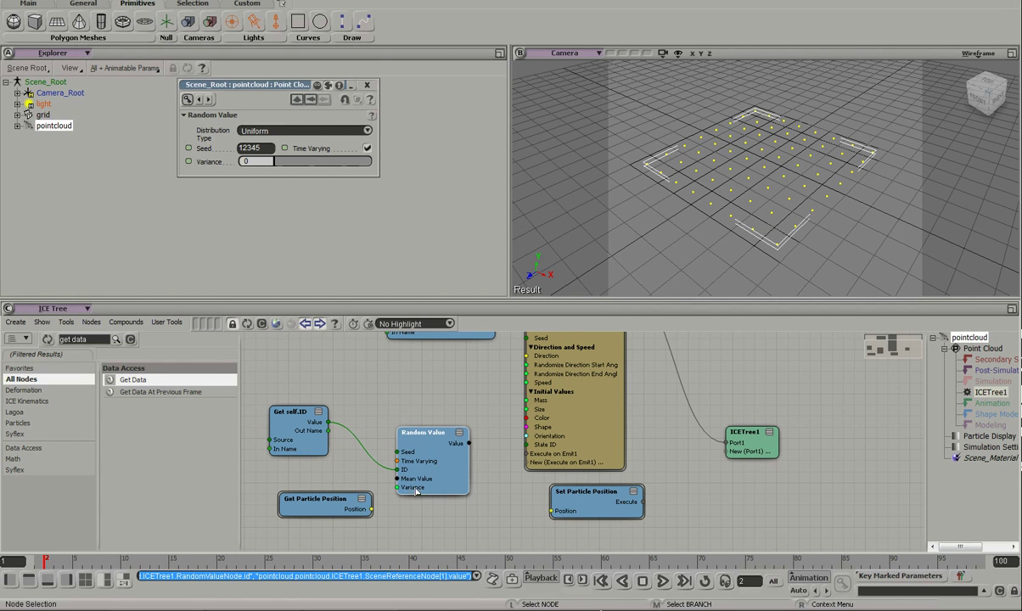
pyautogui.moveTo(469, 443); pyautogui.dragTo(552, 510)
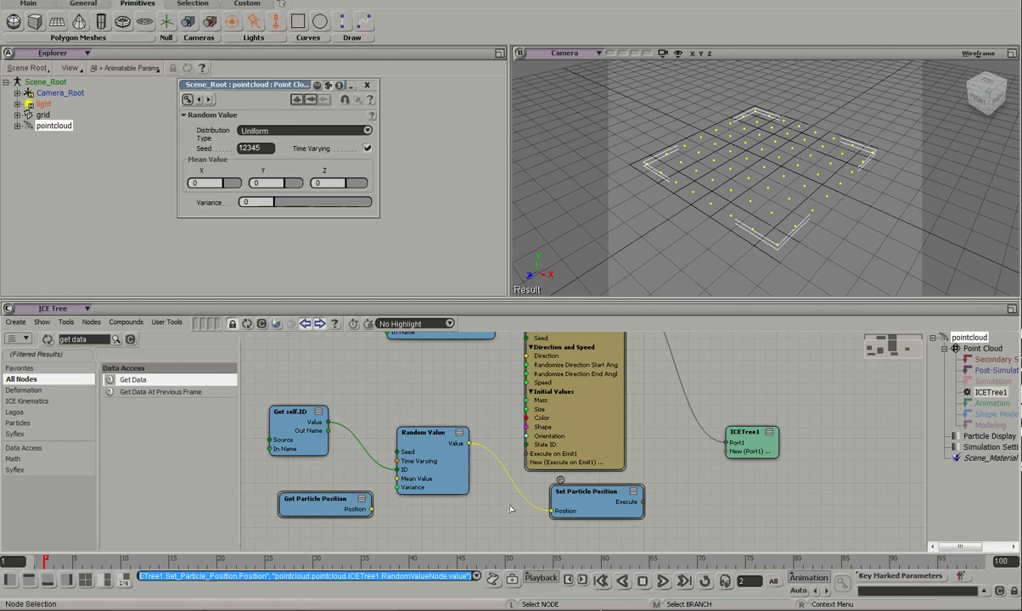
# Set Random Value Variance 2 and Mean Y 1, and plug Set Particle Position into ICETree1
pyautogui.click(263, 201)
pyautogui.write('3')
pyautogui.press('BackSpace')
pyautogui.write('2')
pyautogui.press('Return')
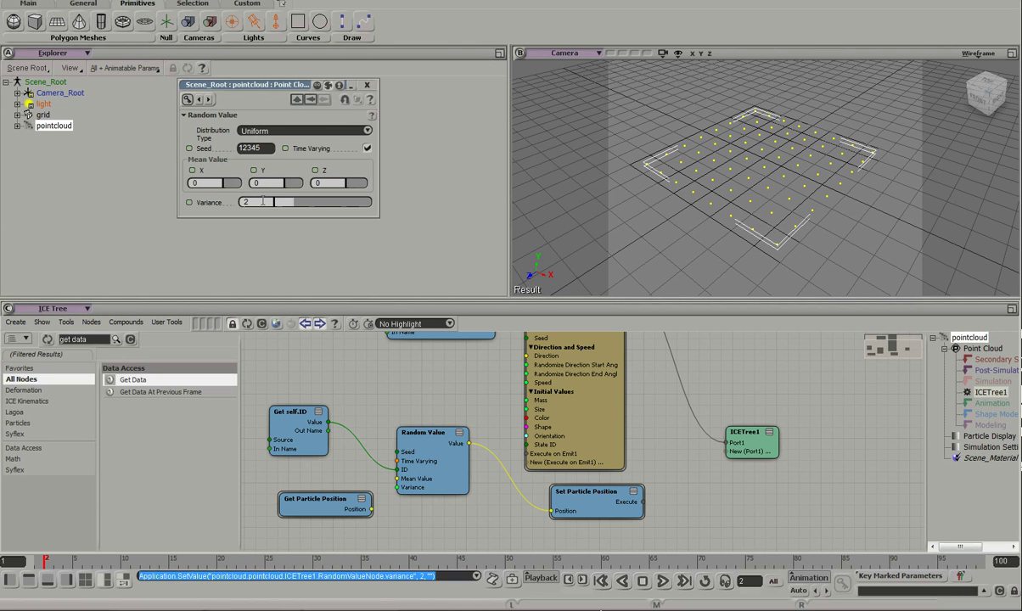
pyautogui.click(270, 183)
pyautogui.write('1')
pyautogui.press('Return')
pyautogui.moveTo(643, 502); pyautogui.dragTo(732, 451)
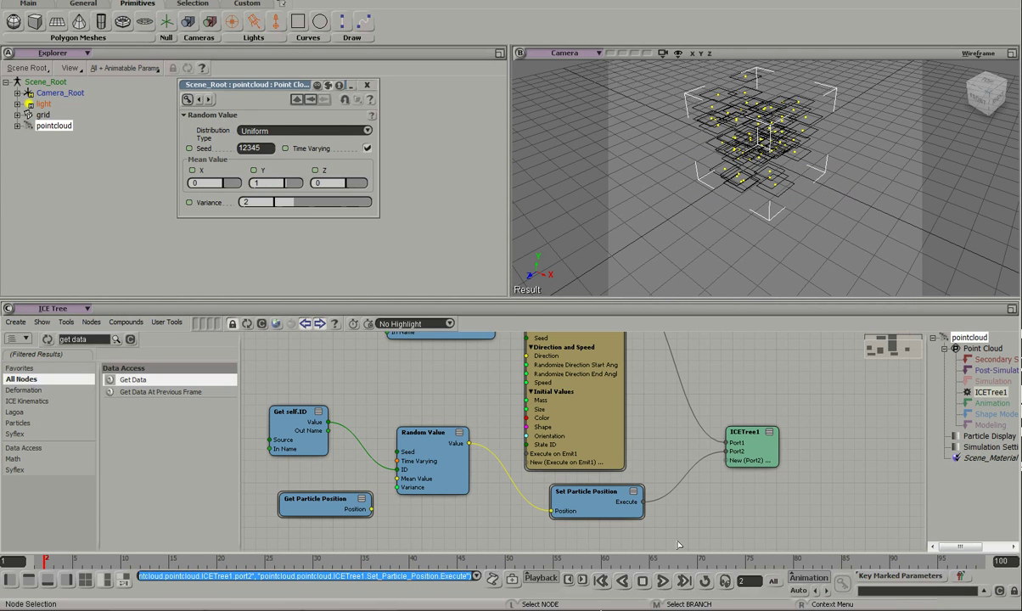
# Delete the unused Get Particle Position node and replay the simulation from the first frame
pyautogui.click(323, 509)
pyautogui.press('Delete')
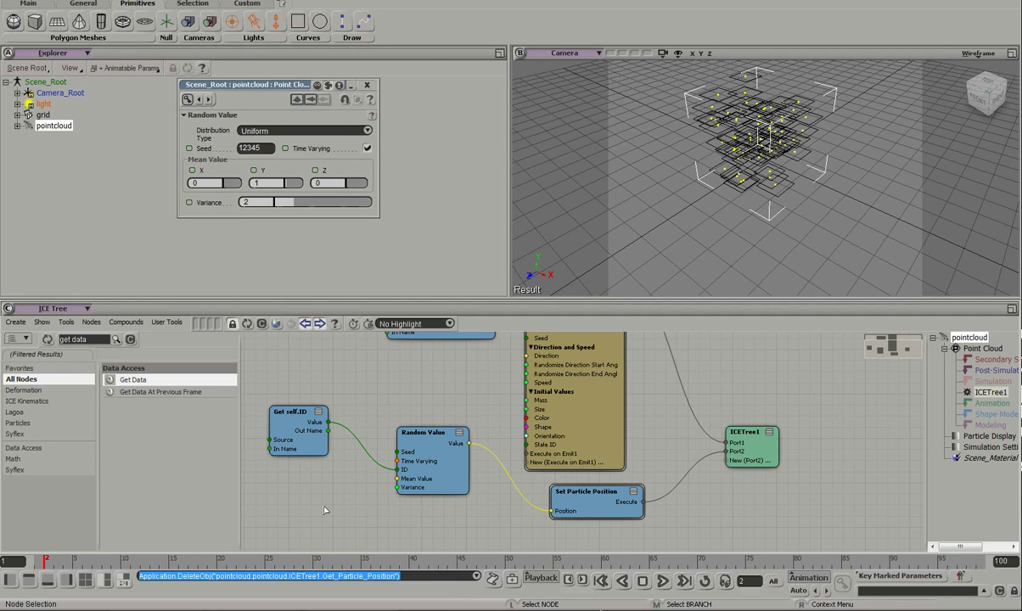
pyautogui.click(584, 581)
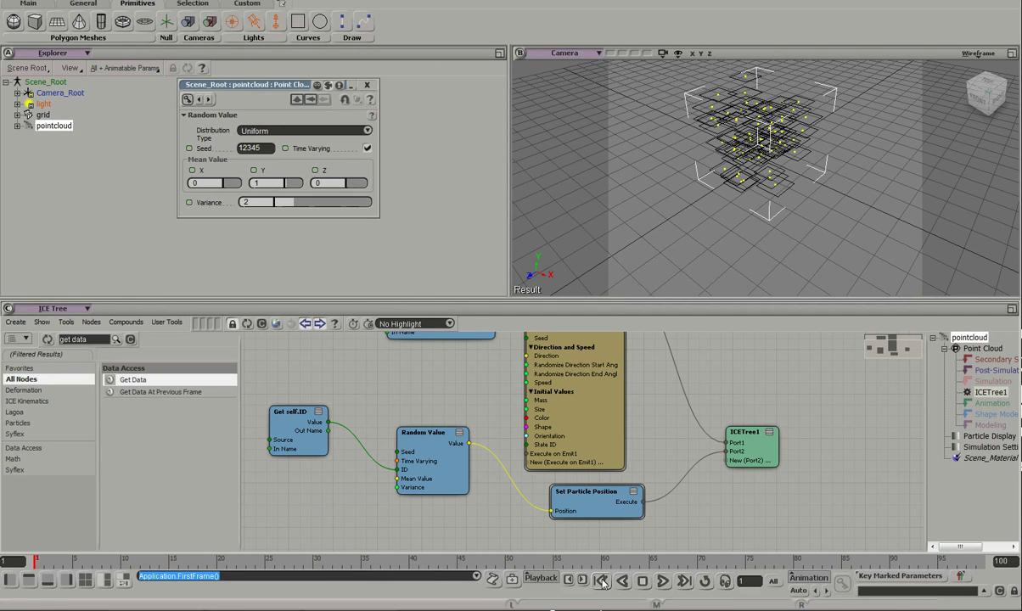
pyautogui.click(583, 581)
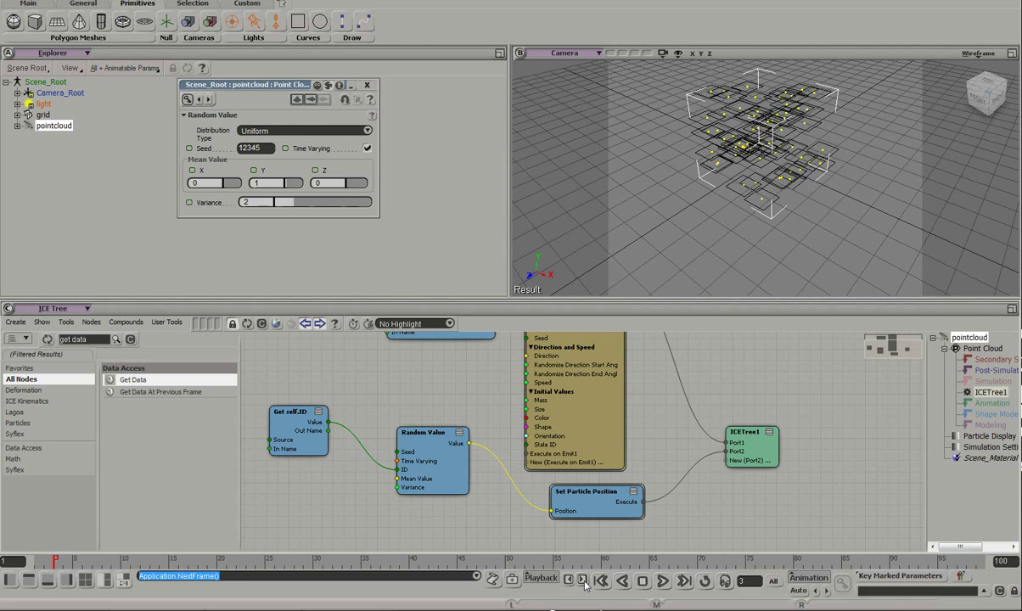
pyautogui.click(584, 581)
pyautogui.click(583, 581)
pyautogui.click(584, 581)
pyautogui.click(583, 580)
pyautogui.click(584, 581)
pyautogui.click(583, 581)
pyautogui.click(583, 581)
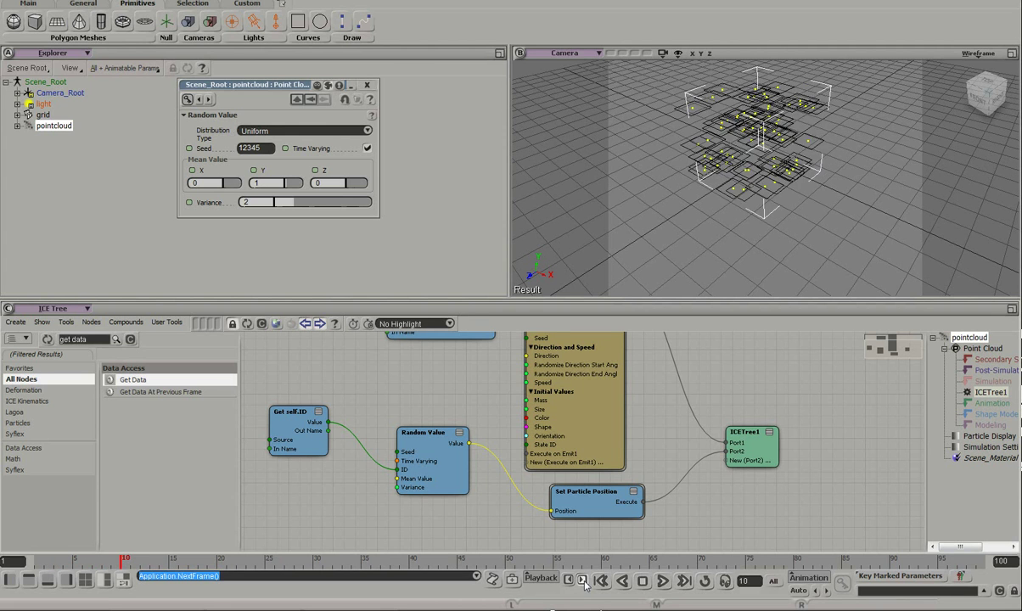
pyautogui.click(584, 581)
pyautogui.click(583, 581)
pyautogui.click(584, 581)
pyautogui.click(583, 580)
pyautogui.click(584, 581)
pyautogui.click(583, 580)
pyautogui.click(584, 581)
pyautogui.click(584, 580)
pyautogui.click(584, 581)
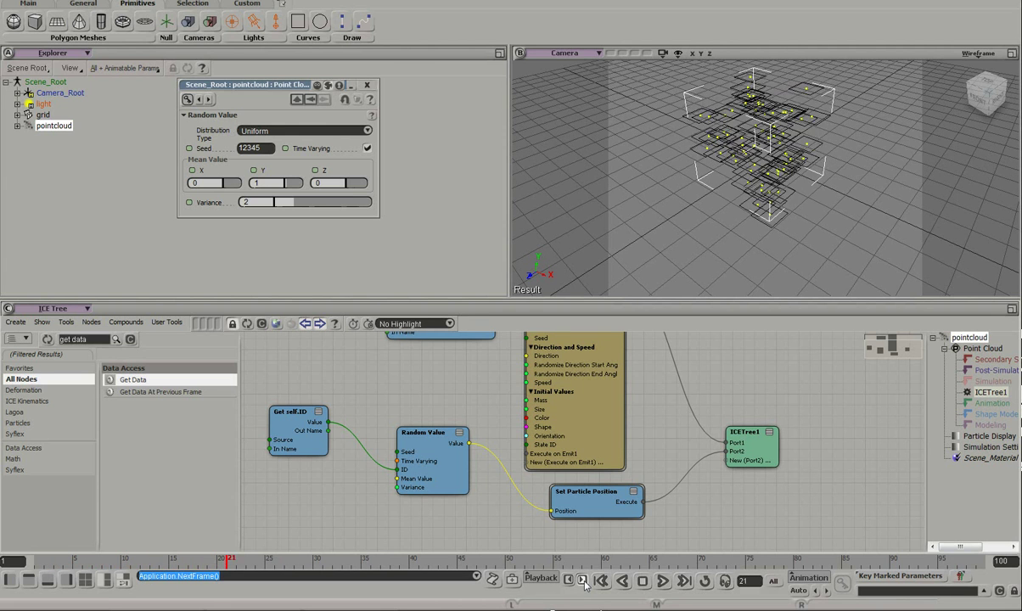
pyautogui.click(583, 581)
pyautogui.click(583, 581)
pyautogui.click(583, 581)
# Orbit the Camera view around the squares scattered upward
pyautogui.moveTo(901, 176); pyautogui.dragTo(846, 167, button='middle')
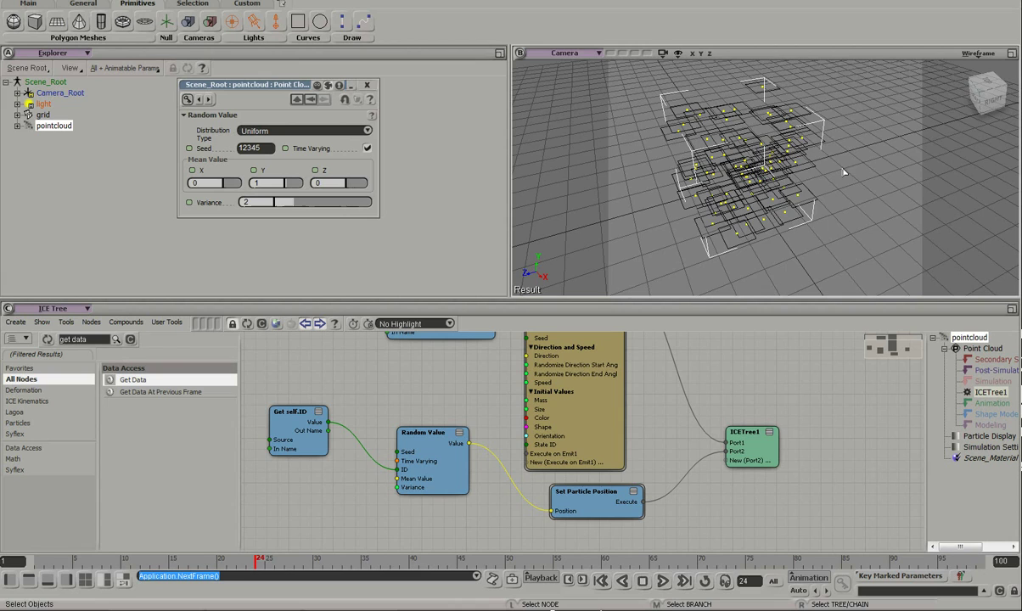
pyautogui.moveTo(849, 162); pyautogui.dragTo(847, 163, button='middle')
pyautogui.press('s')
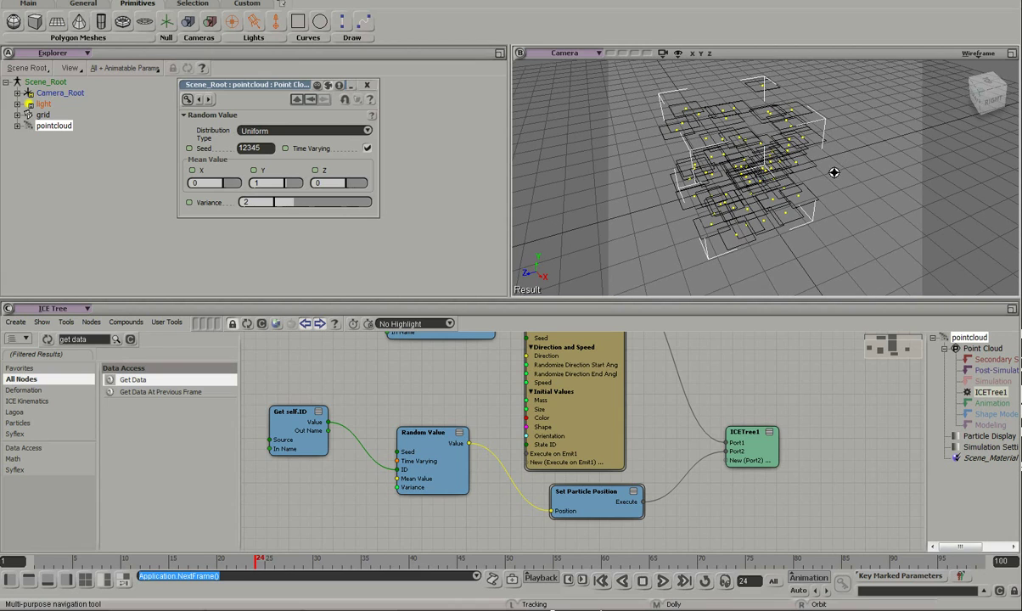
pyautogui.moveTo(835, 172)
pyautogui.mouseDown(button='right')
pyautogui.moveTo(883, 123)
pyautogui.moveTo(810, 173)
pyautogui.moveTo(849, 179)
pyautogui.moveTo(840, 183)
pyautogui.mouseUp(button='right')
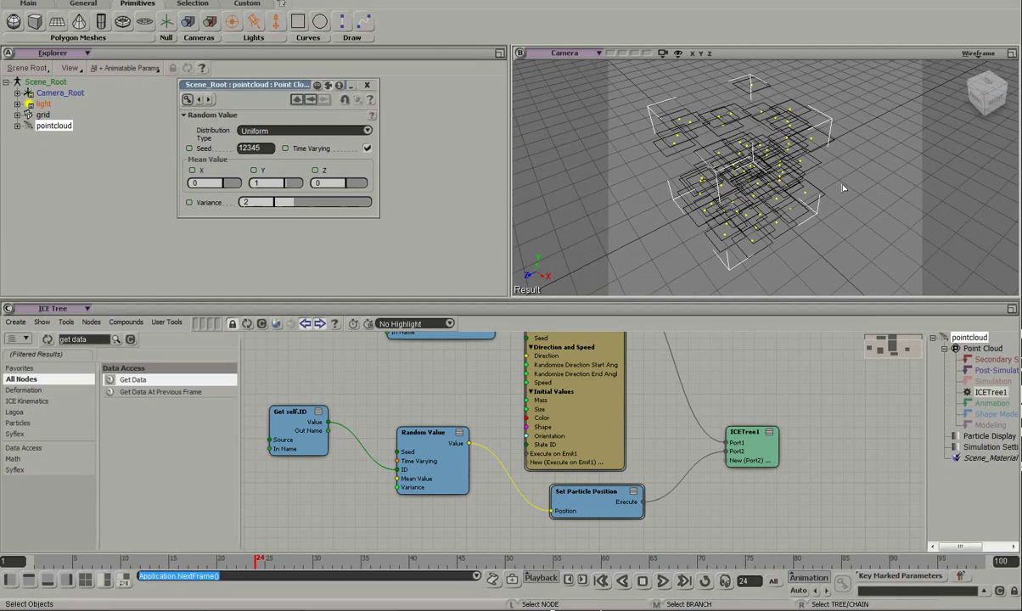
# Close the Random Value property editor and frame the whole ICE tree in view
pyautogui.click(367, 85)
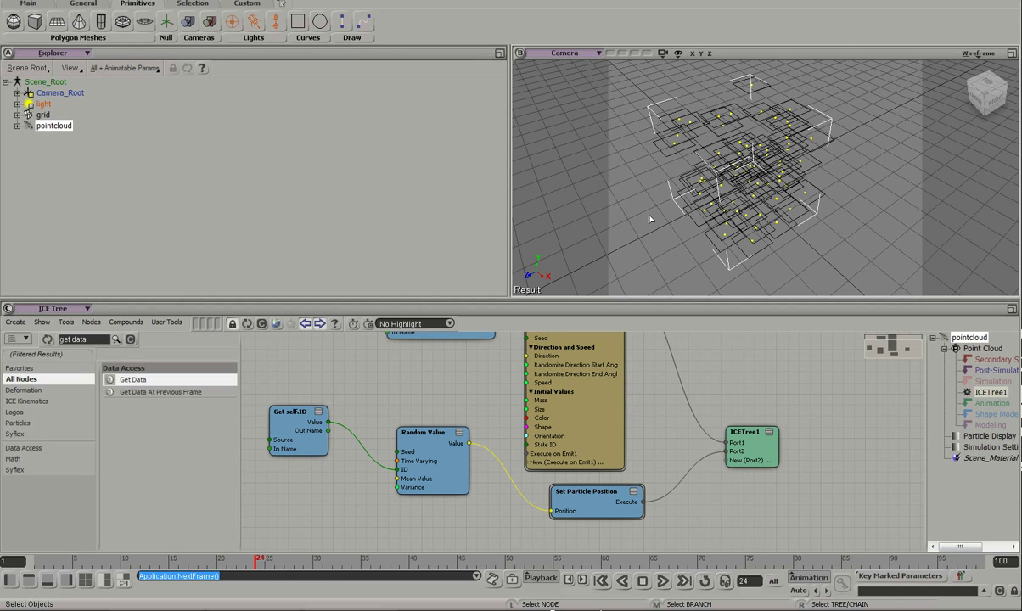
pyautogui.scroll(-2, 717, 364)
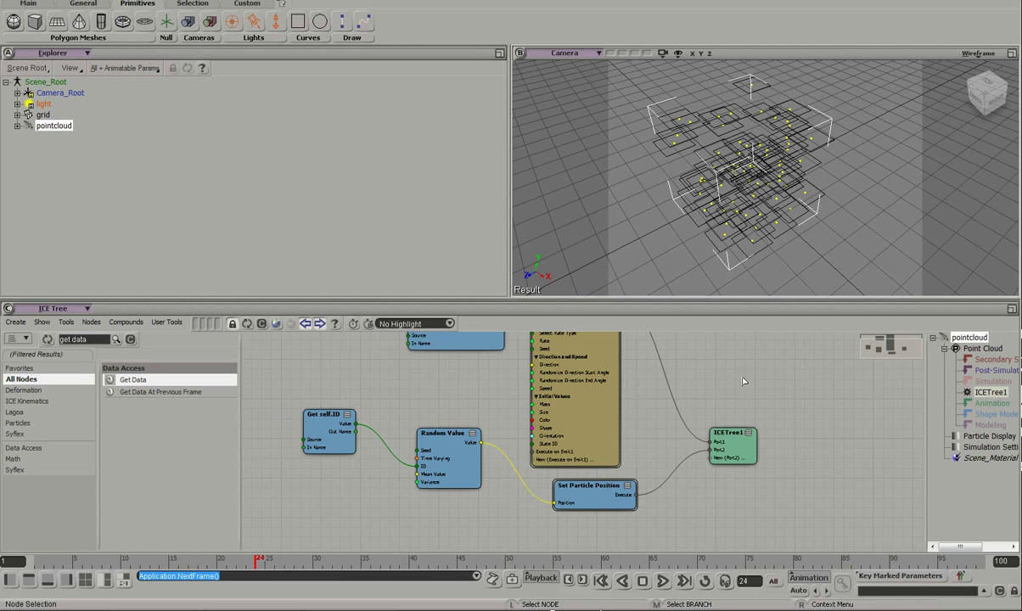
pyautogui.press('a')
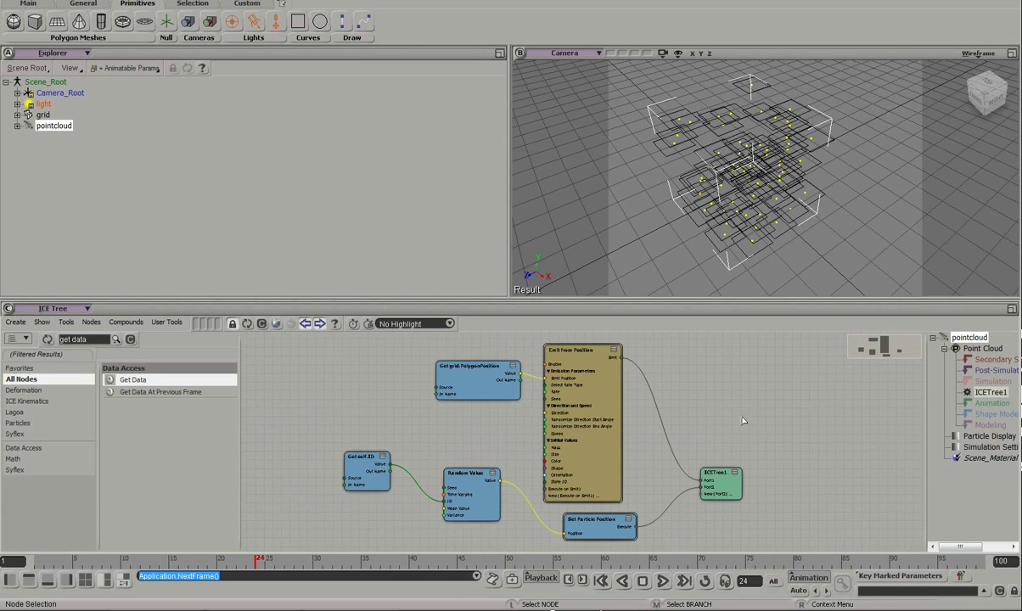